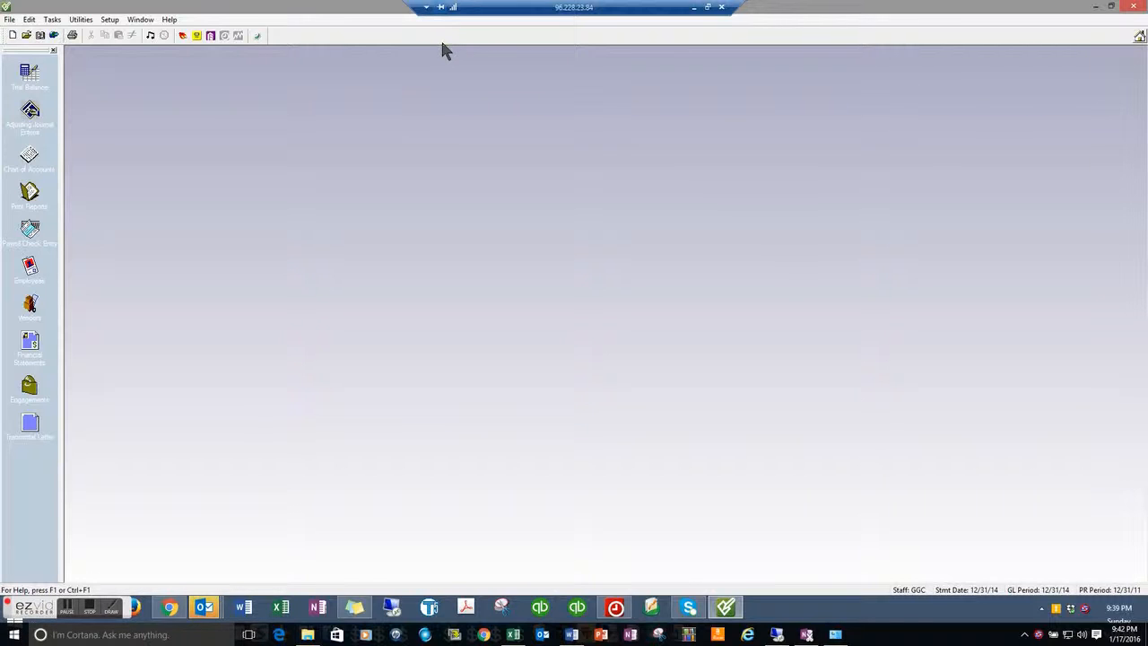
Open the Chart of Accounts, run the account verification for errors, and close its report
click(440, 7)
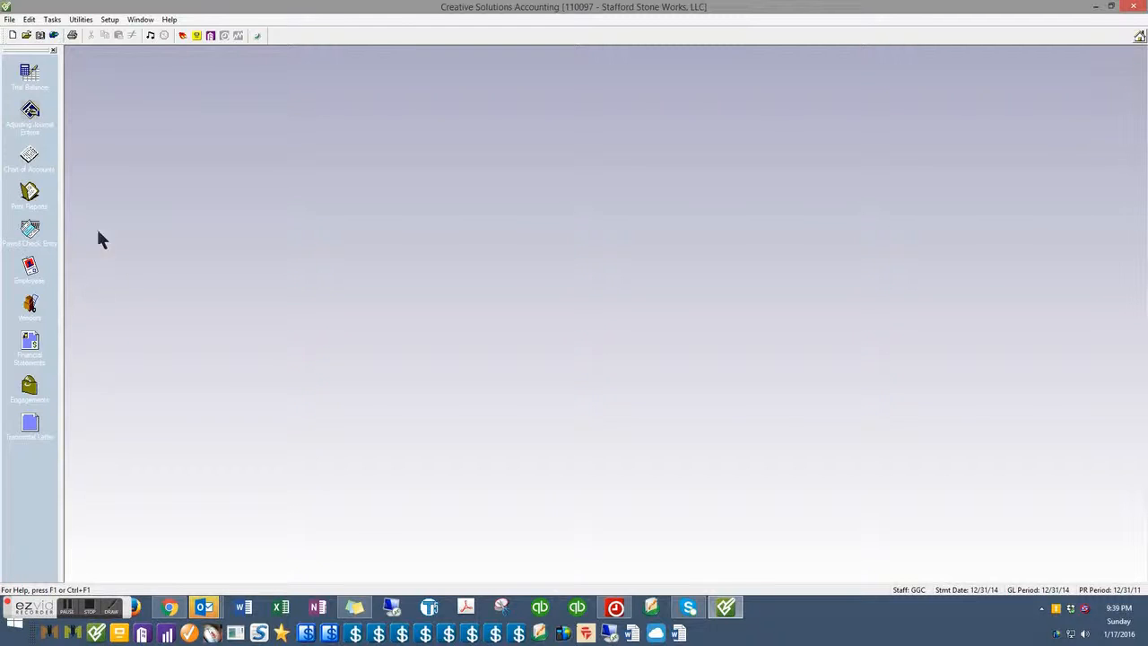
click(29, 155)
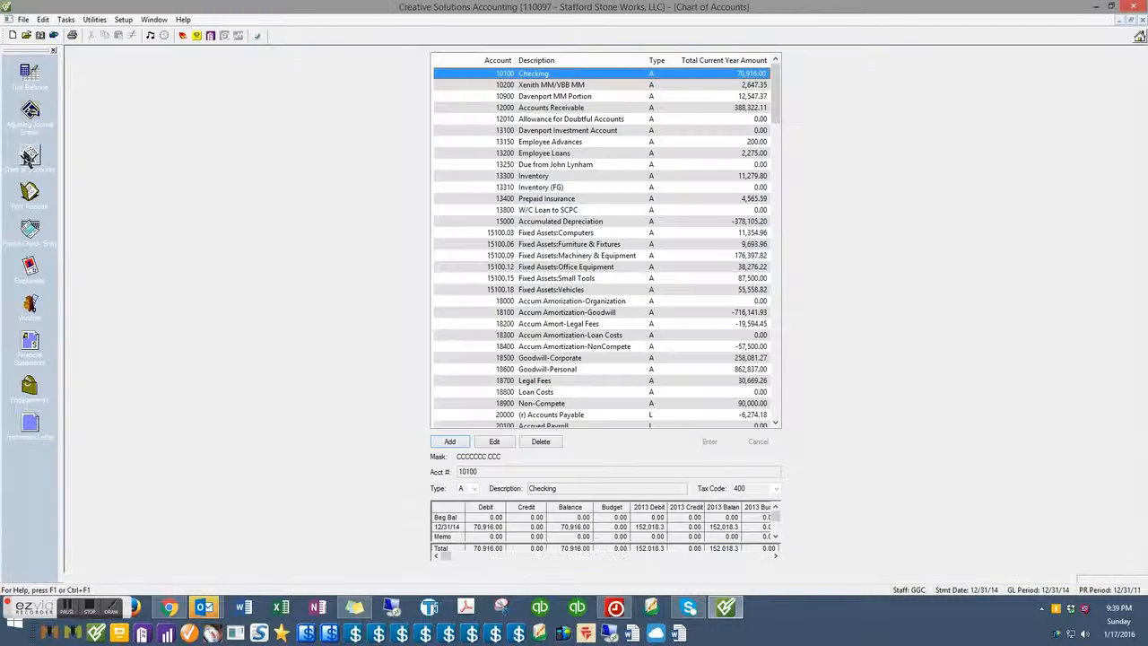
click(42, 19)
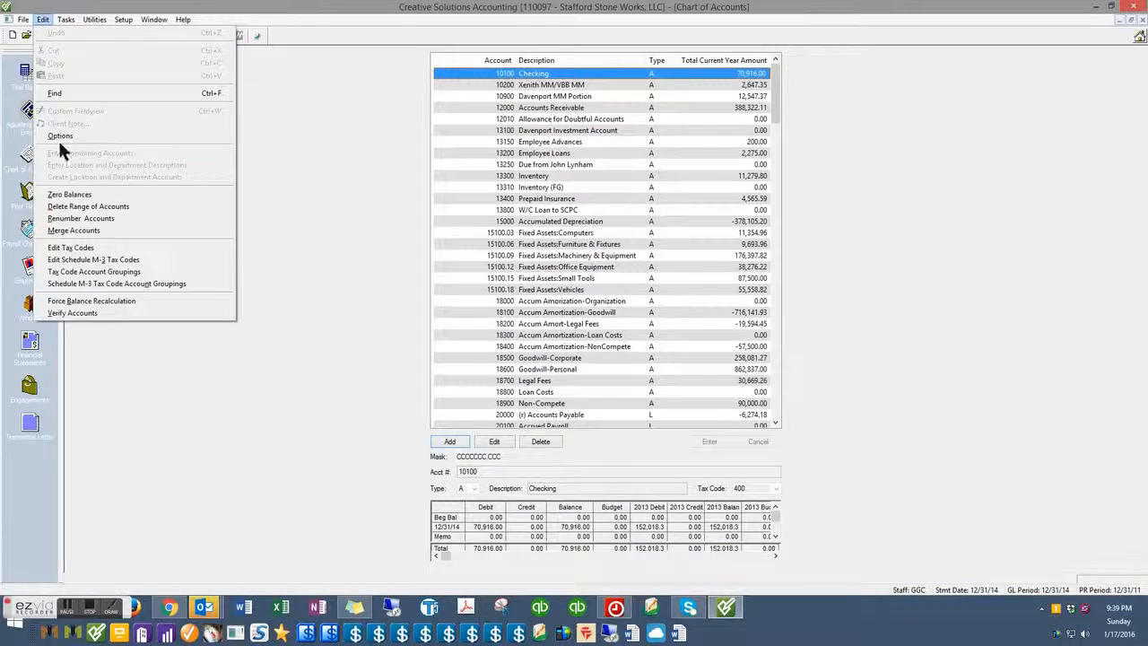
click(115, 313)
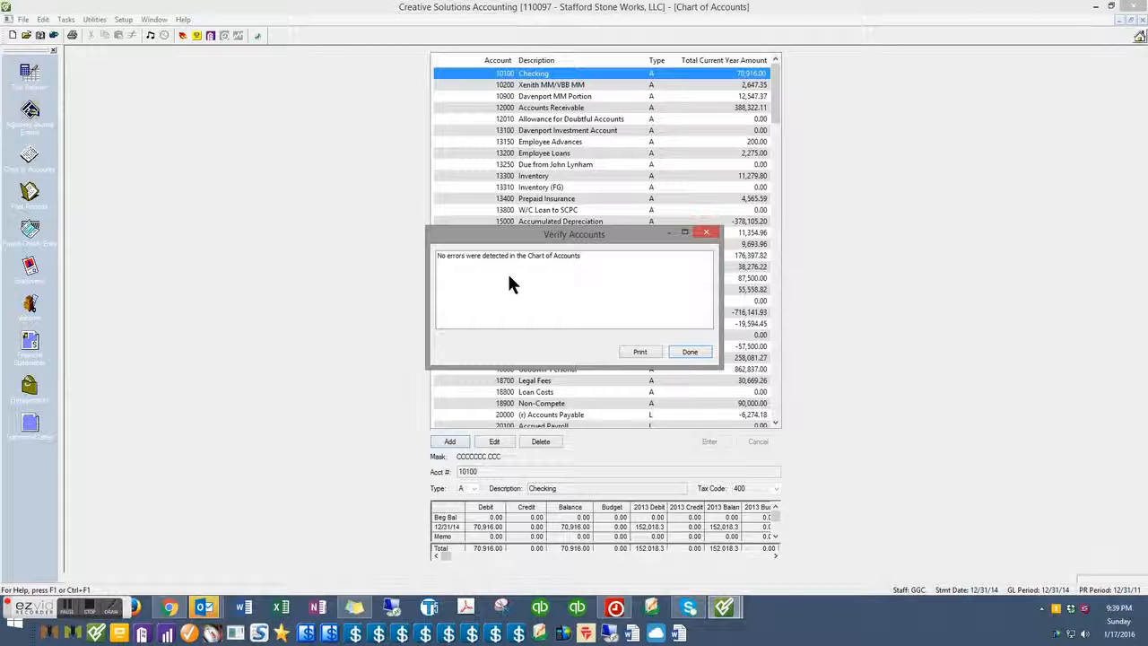
click(689, 353)
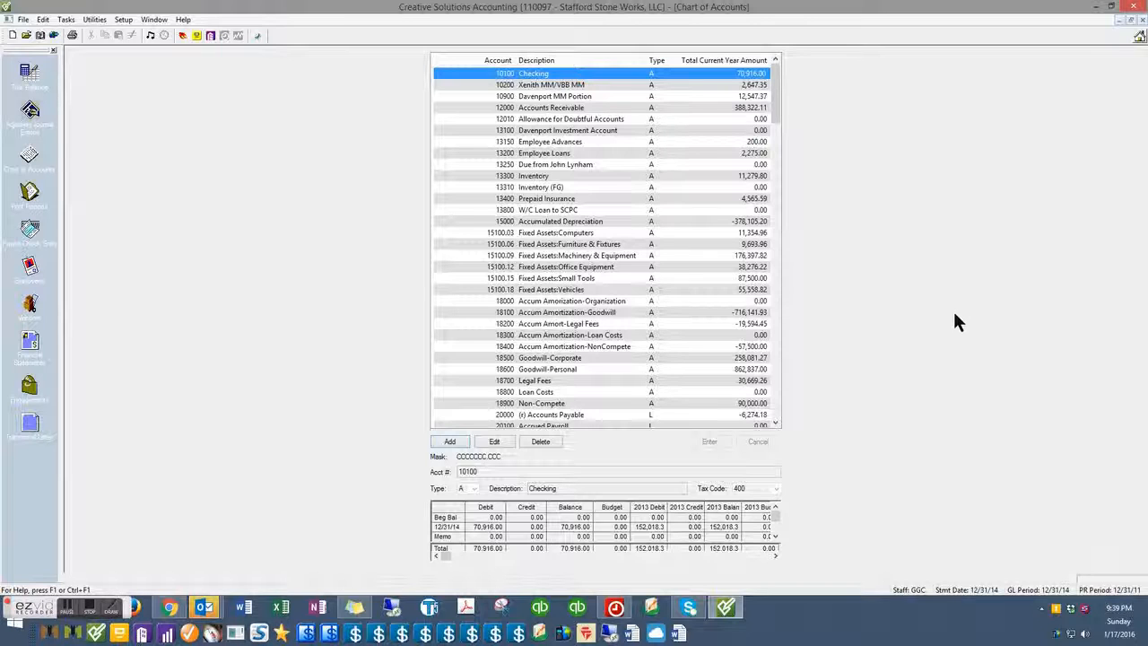
Compact the client data of Stafford Stone Works, LLC with the Repair utility and close the utility
click(183, 18)
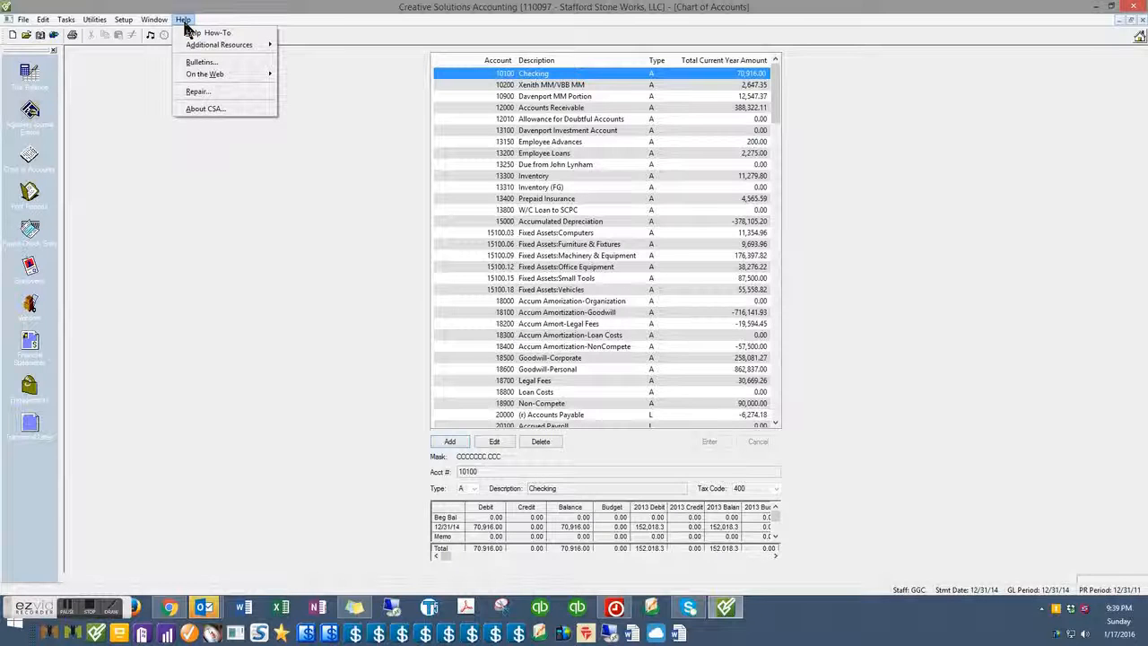
click(199, 91)
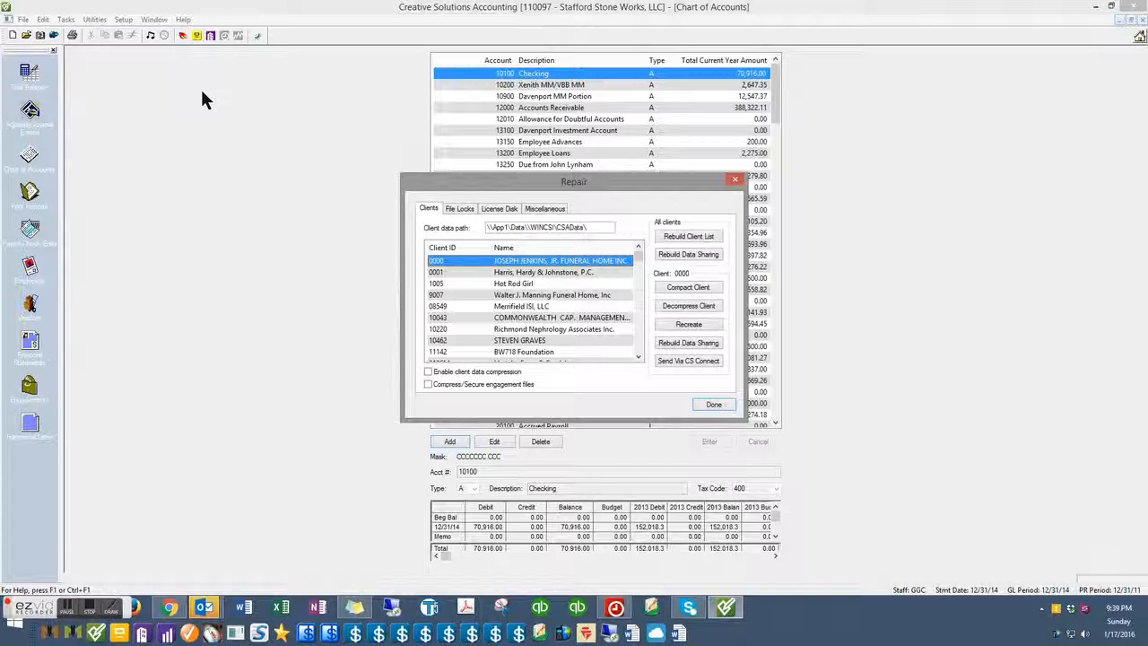
mouse_move(639, 254)
mouse_down()
mouse_move(652, 307)
mouse_move(655, 275)
mouse_move(639, 252)
mouse_up()
click(642, 257)
click(641, 258)
click(641, 258)
click(641, 257)
click(641, 258)
click(642, 258)
click(641, 257)
click(641, 254)
click(641, 254)
click(640, 254)
click(640, 254)
click(639, 251)
click(637, 249)
click(637, 249)
click(637, 250)
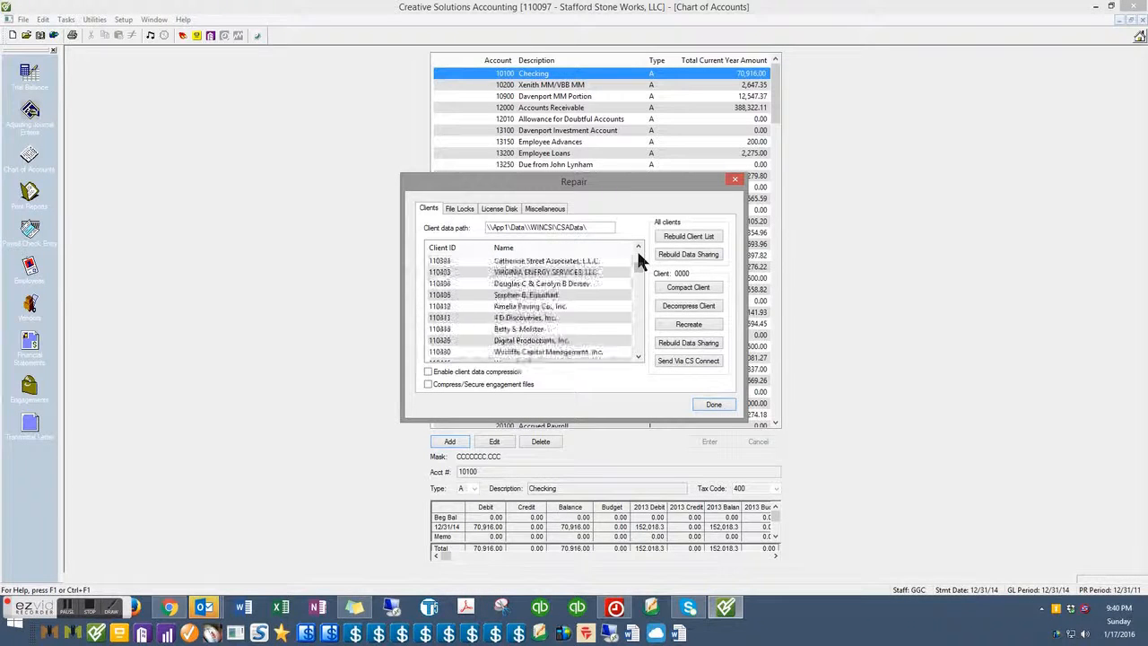
click(637, 251)
click(637, 251)
click(637, 251)
click(637, 251)
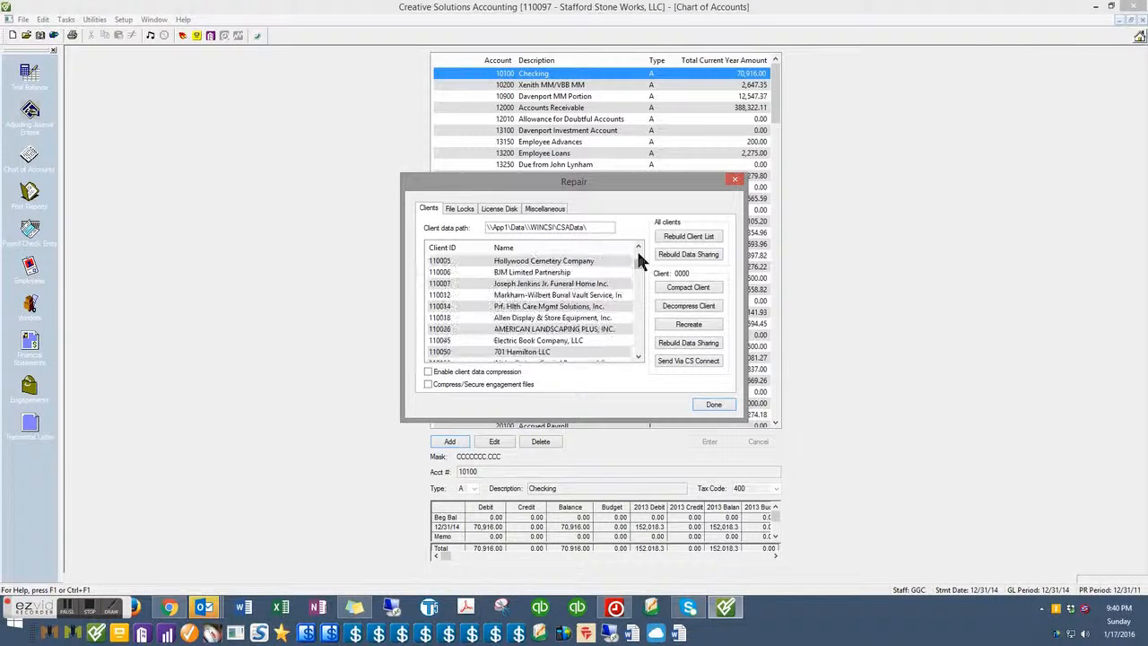
click(638, 318)
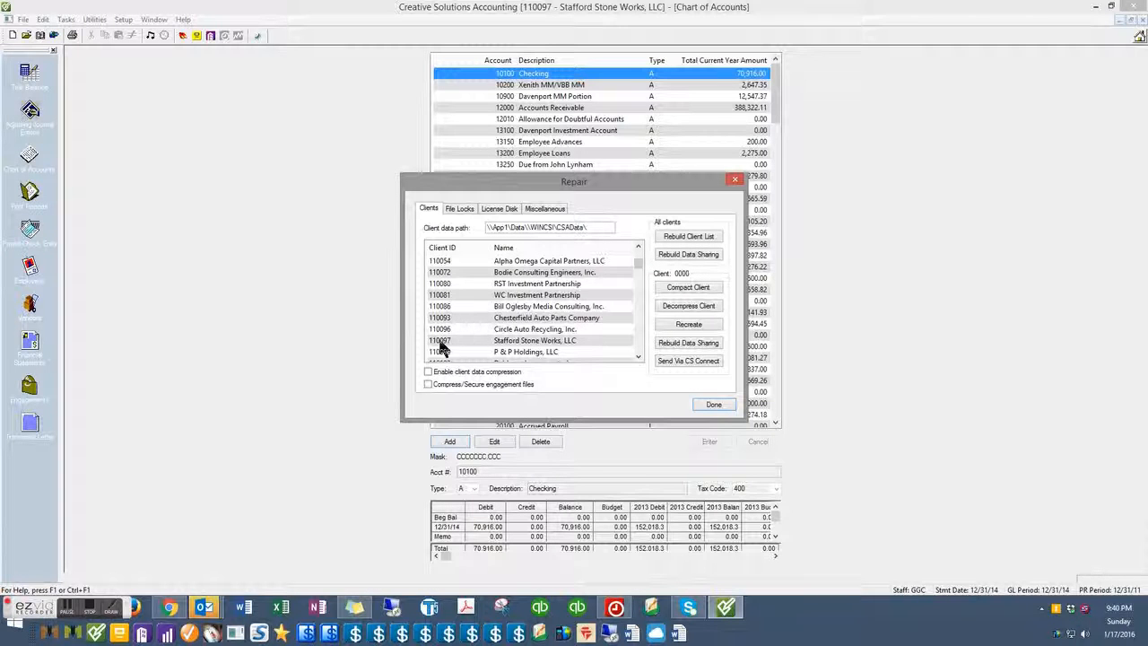
click(462, 341)
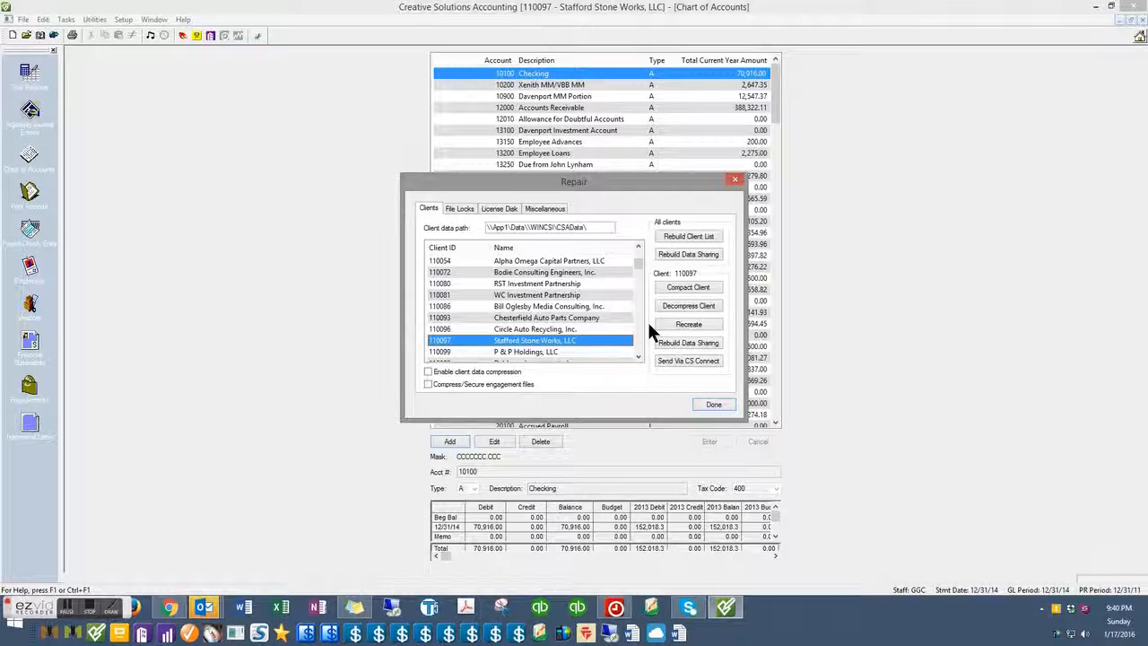
click(686, 287)
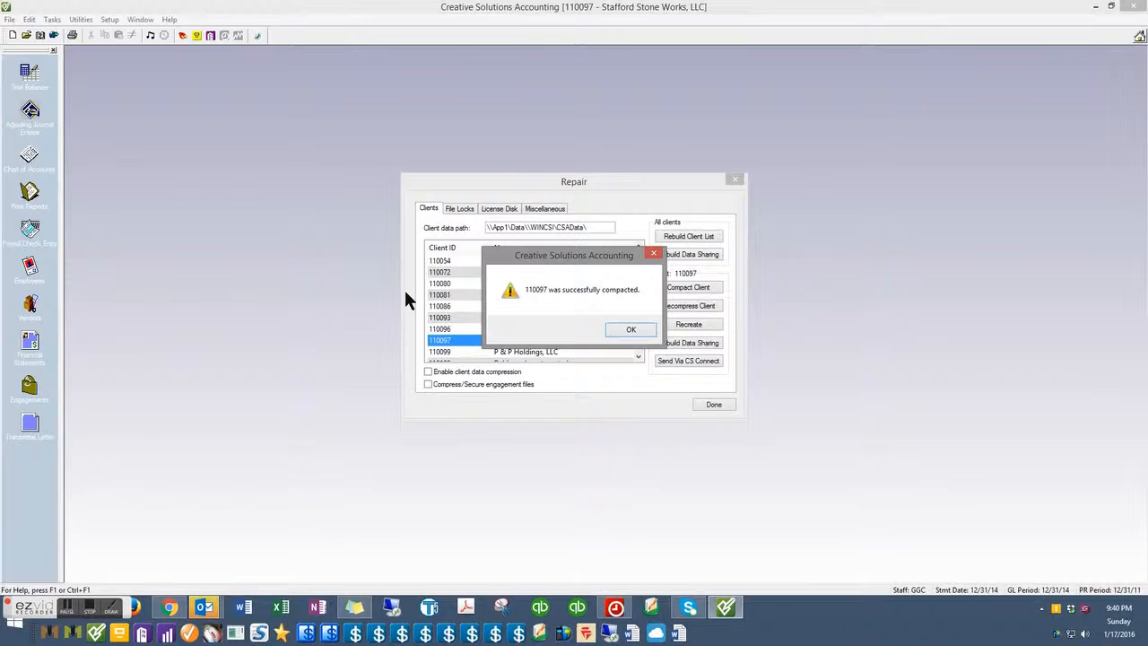
click(640, 329)
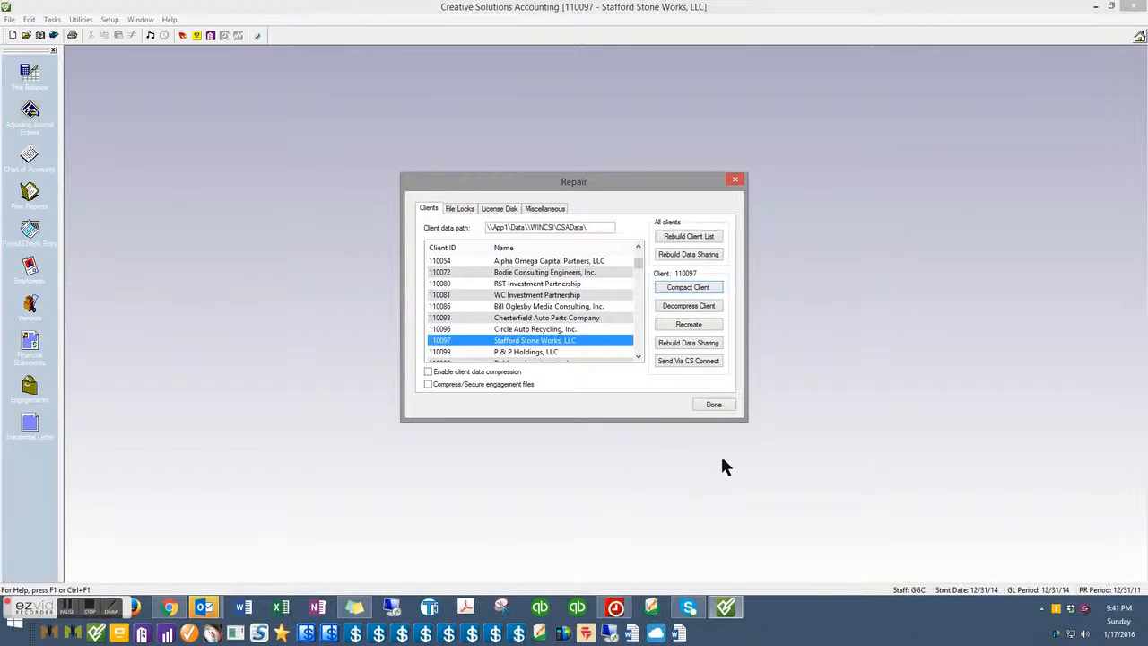
click(714, 405)
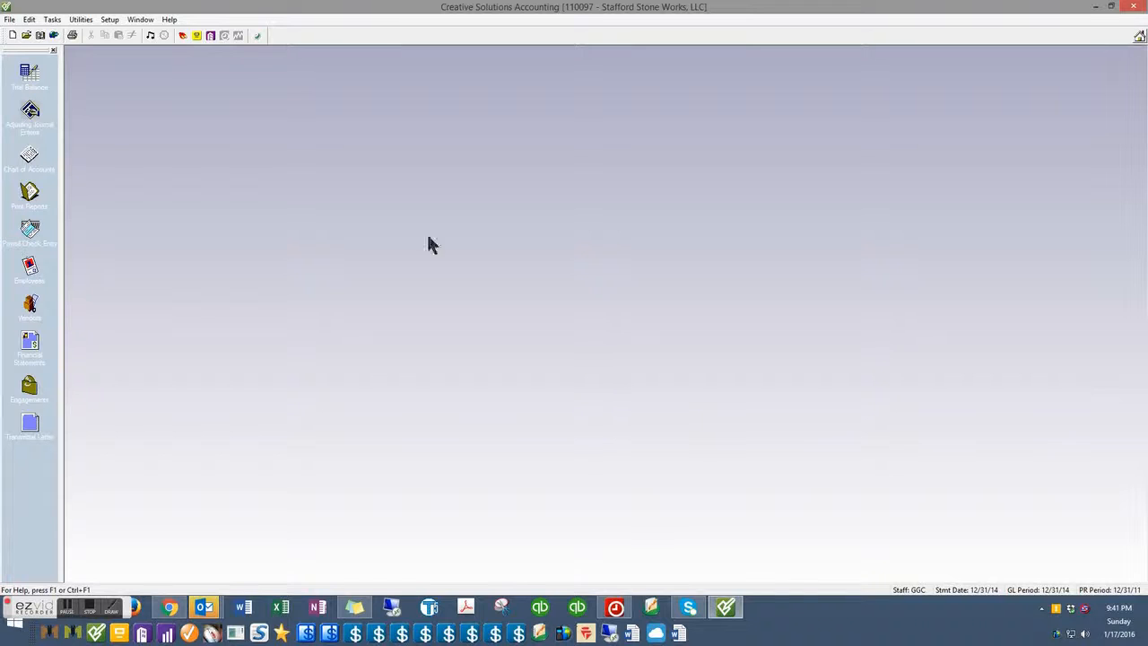
Reopen the Repair utility to review its client data compression options, leaving them unchanged, and close it
click(168, 19)
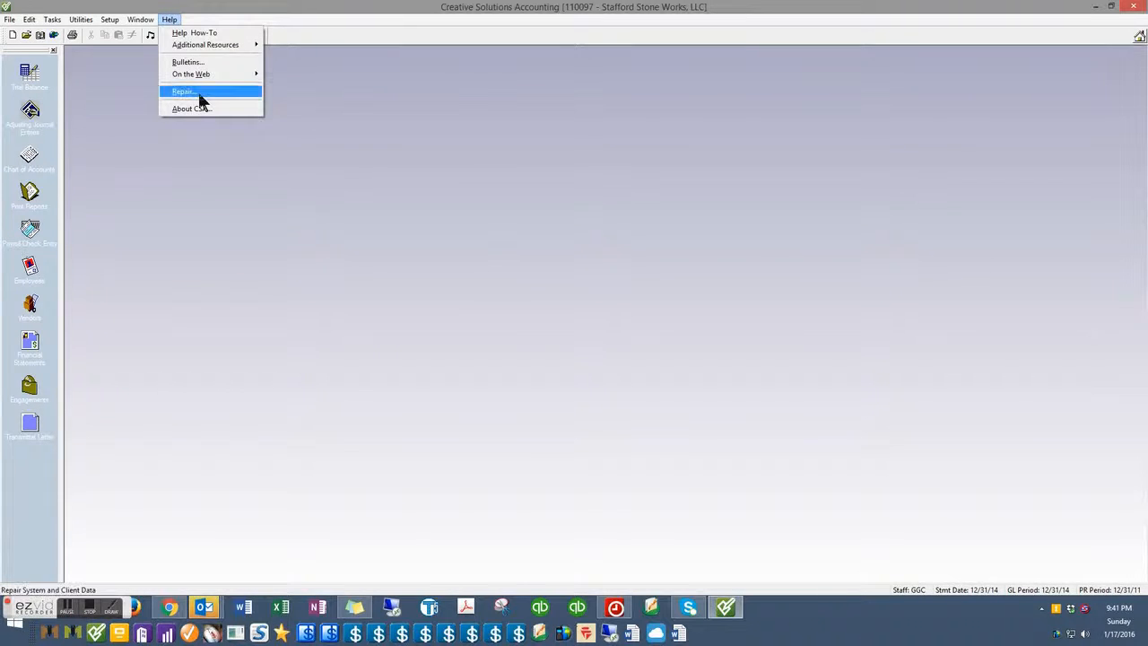
click(201, 92)
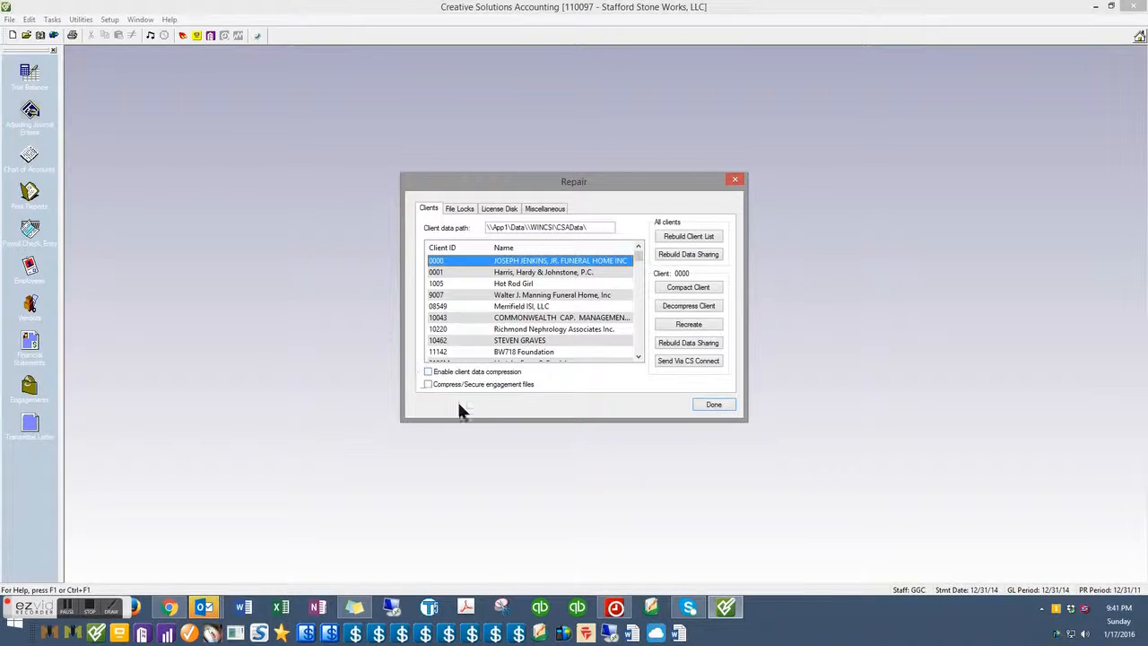
click(707, 405)
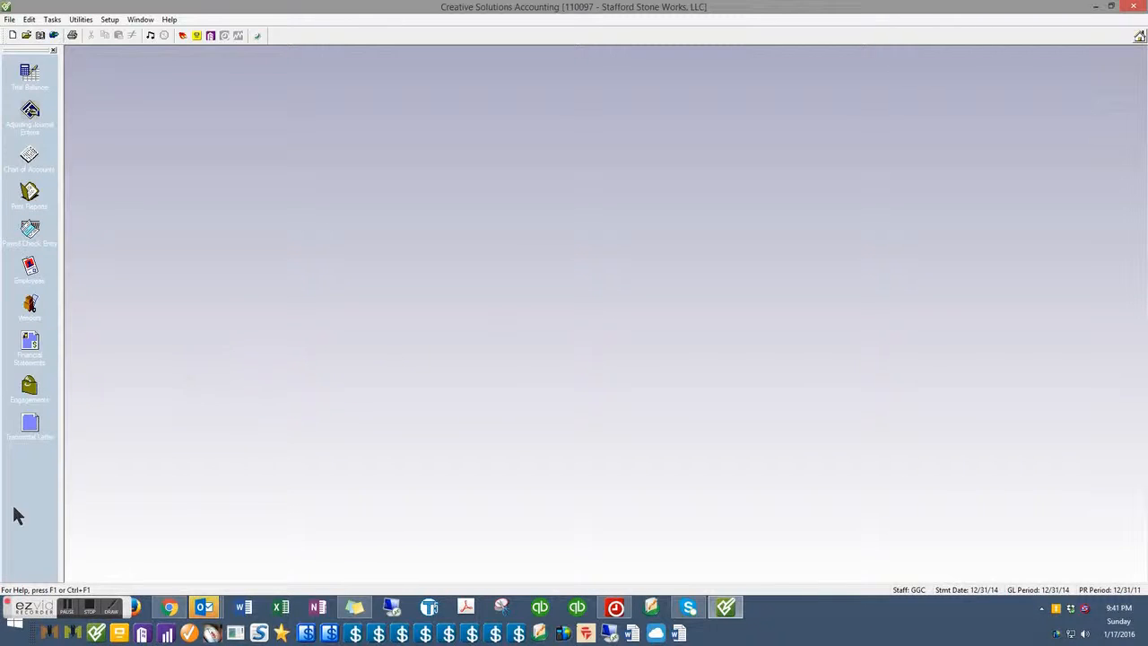
Switch to AdvanceFlow Conversion and log in with the account password, keeping the preset system and client data paths
click(13, 635)
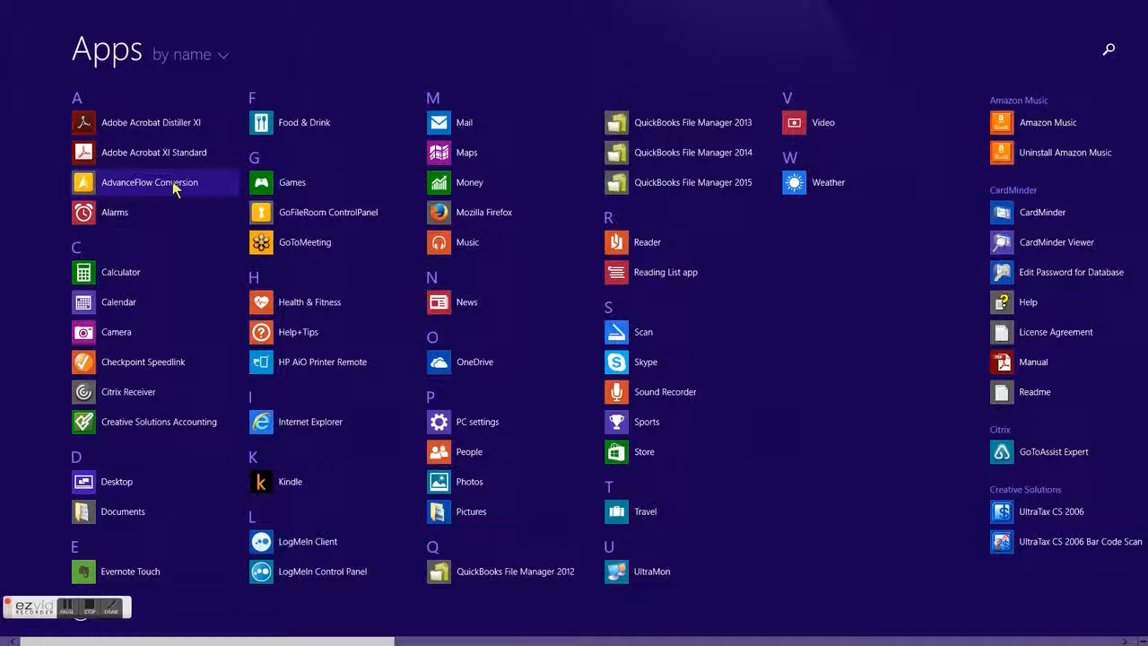
click(174, 184)
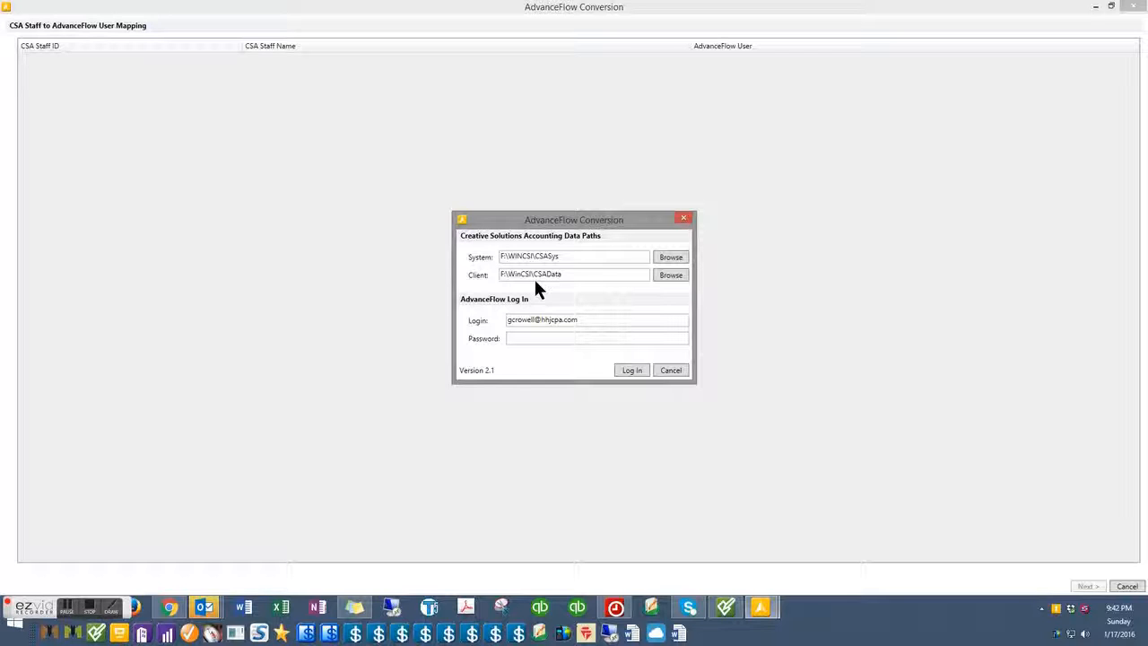
click(530, 337)
text(••••••••)
click(629, 370)
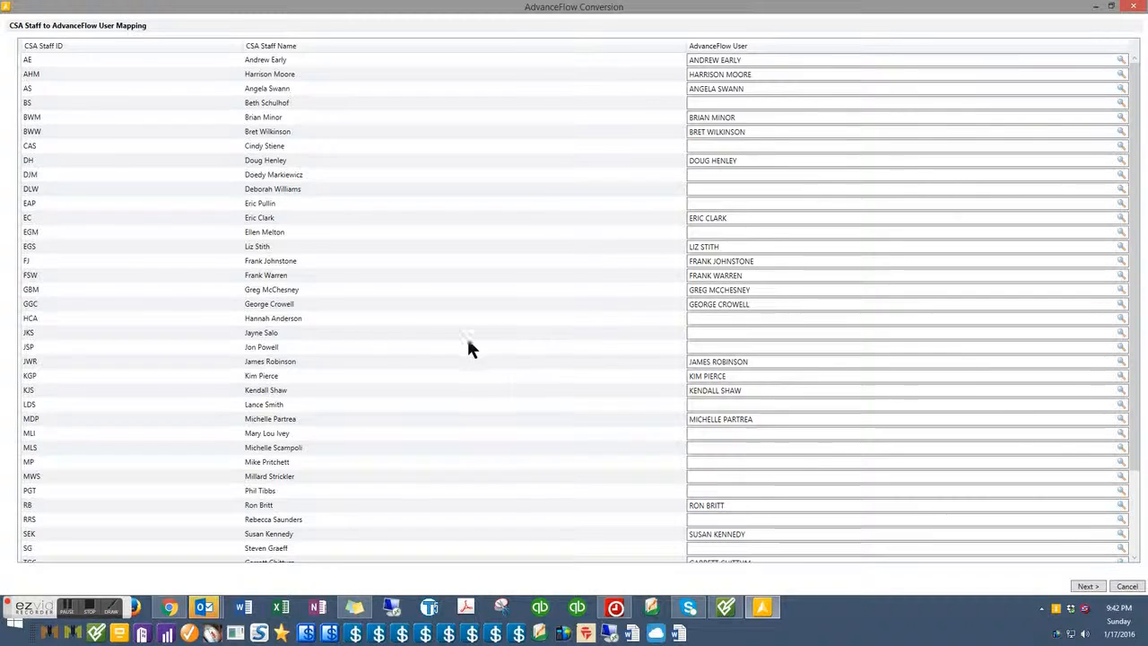
Review the full CSA staff to AdvanceFlow user mapping and proceed to the client selection
scroll(500, 363, down, 3)
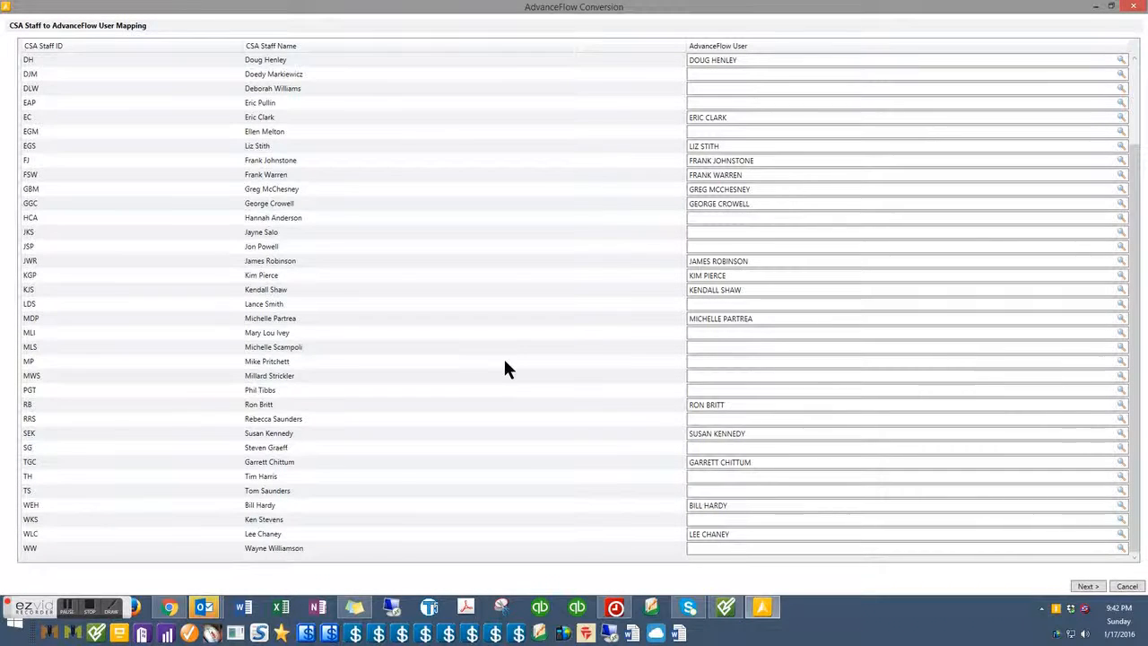
scroll(506, 366, up, 3)
scroll(505, 363, down, 3)
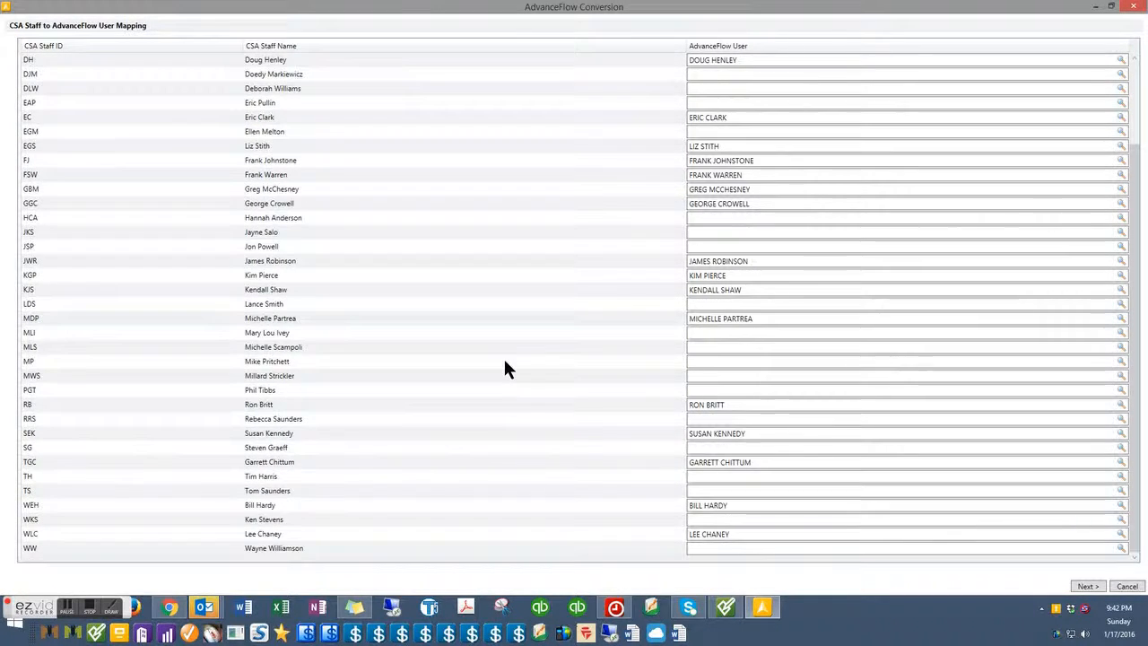
scroll(655, 426, up, 3)
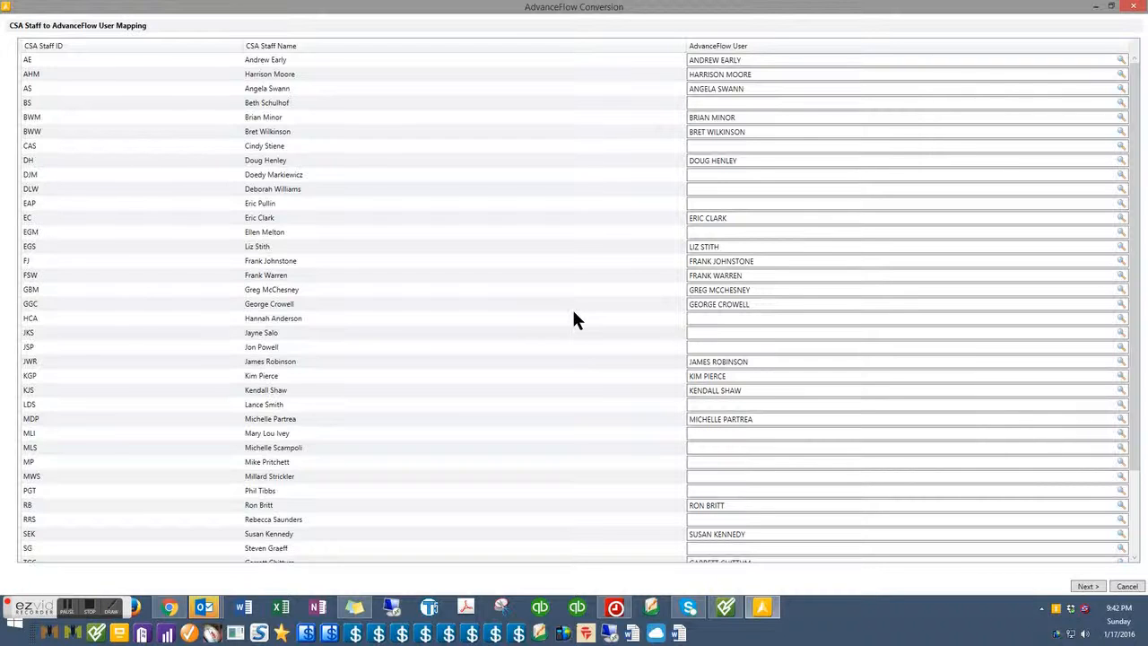
scroll(601, 314, down, 3)
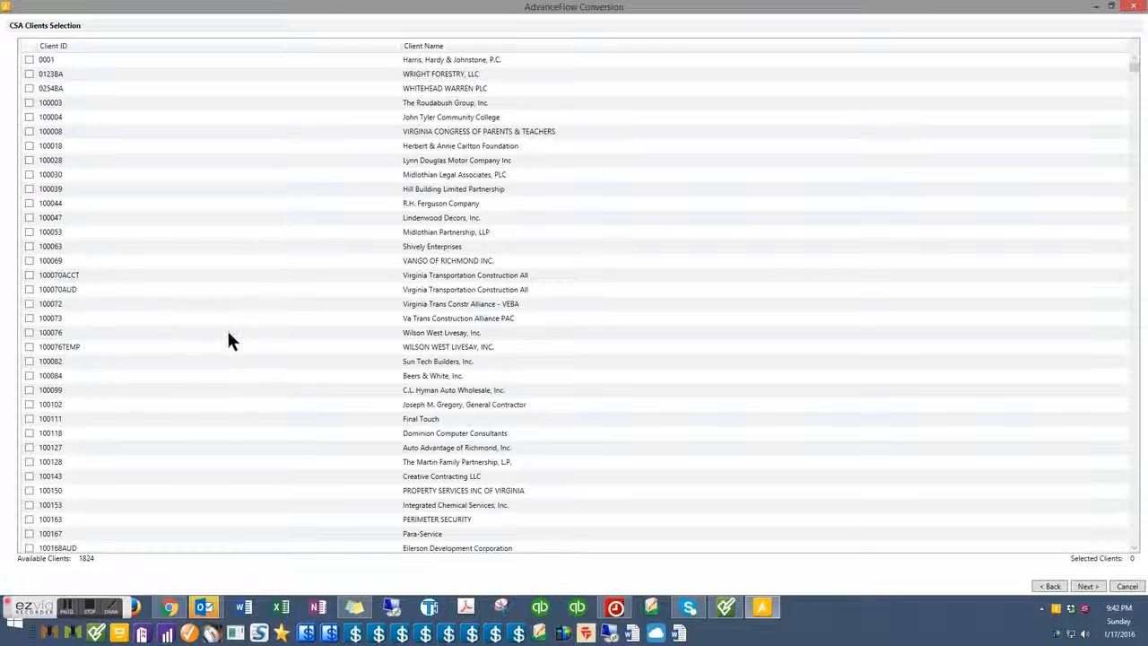
Select the main Stafford Stone Works, LLC client, not its REV version, for conversion and proceed to the engagement selection
scroll(122, 333, down, 10)
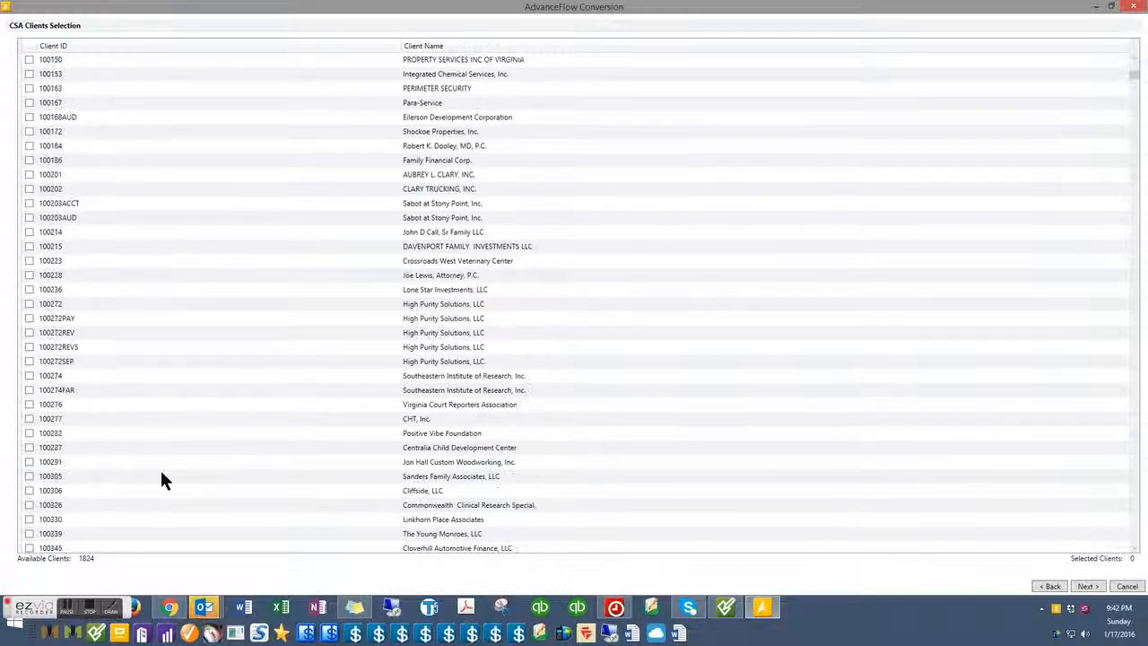
scroll(161, 480, down, 4)
scroll(162, 480, down, 12)
scroll(162, 479, down, 18)
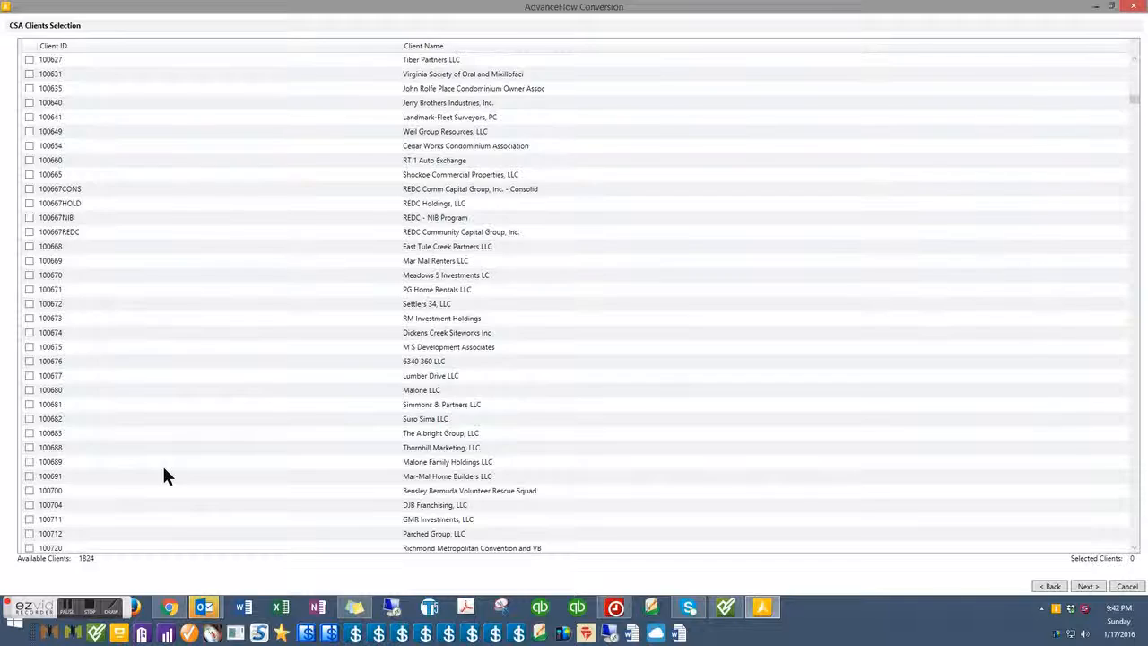
scroll(164, 476, down, 20)
scroll(163, 468, down, 14)
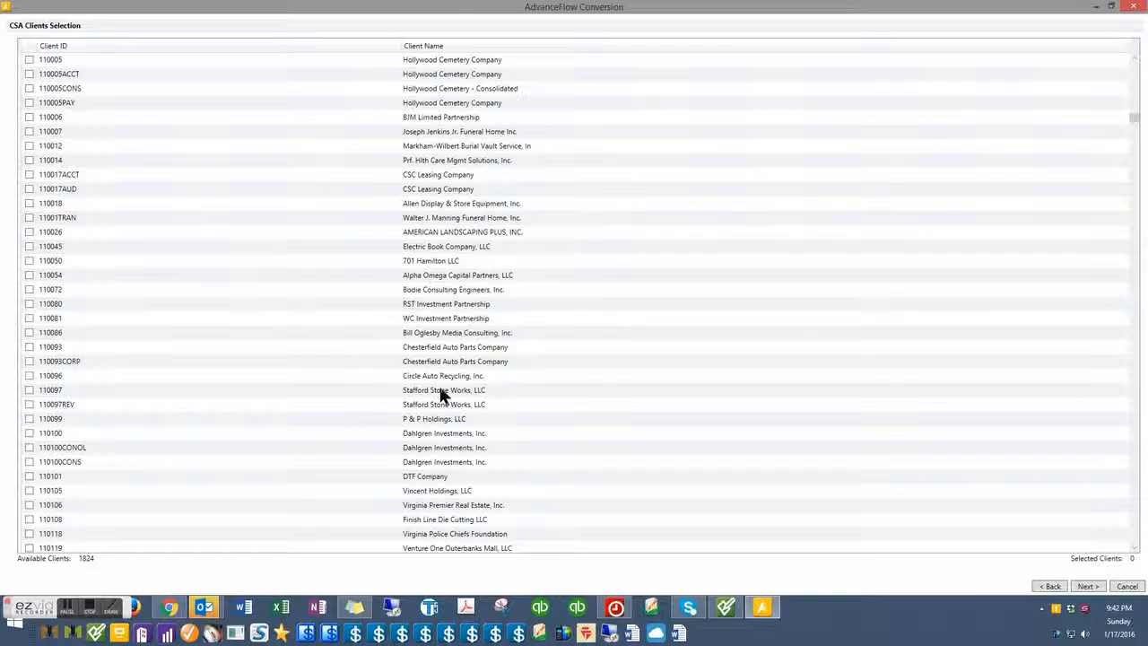
click(28, 388)
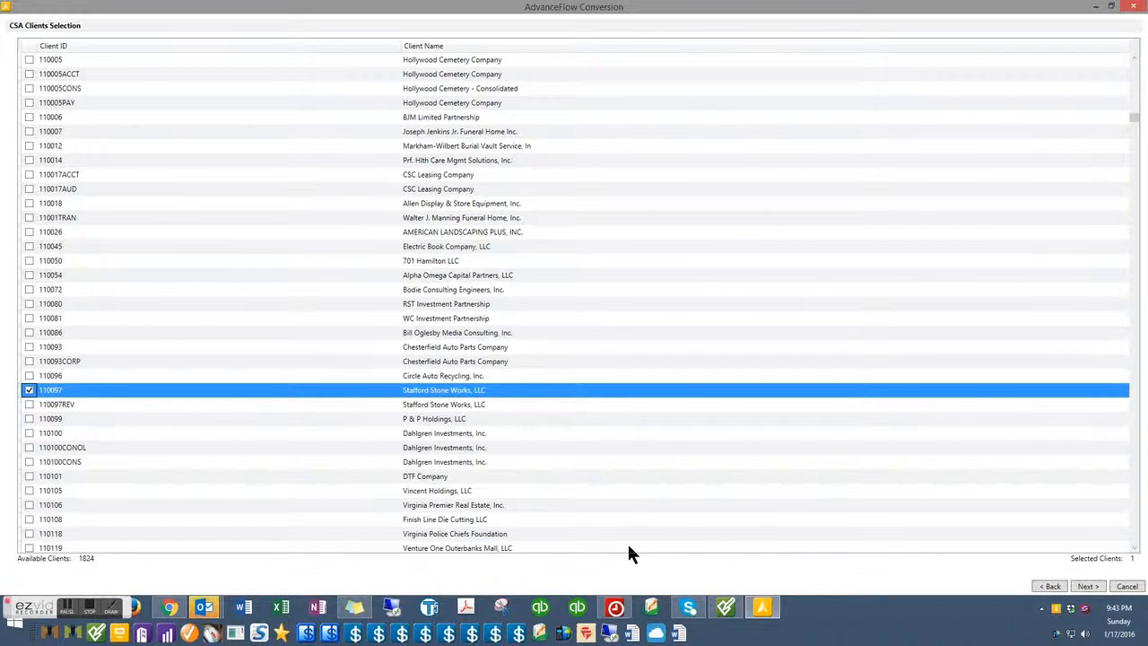
click(1089, 587)
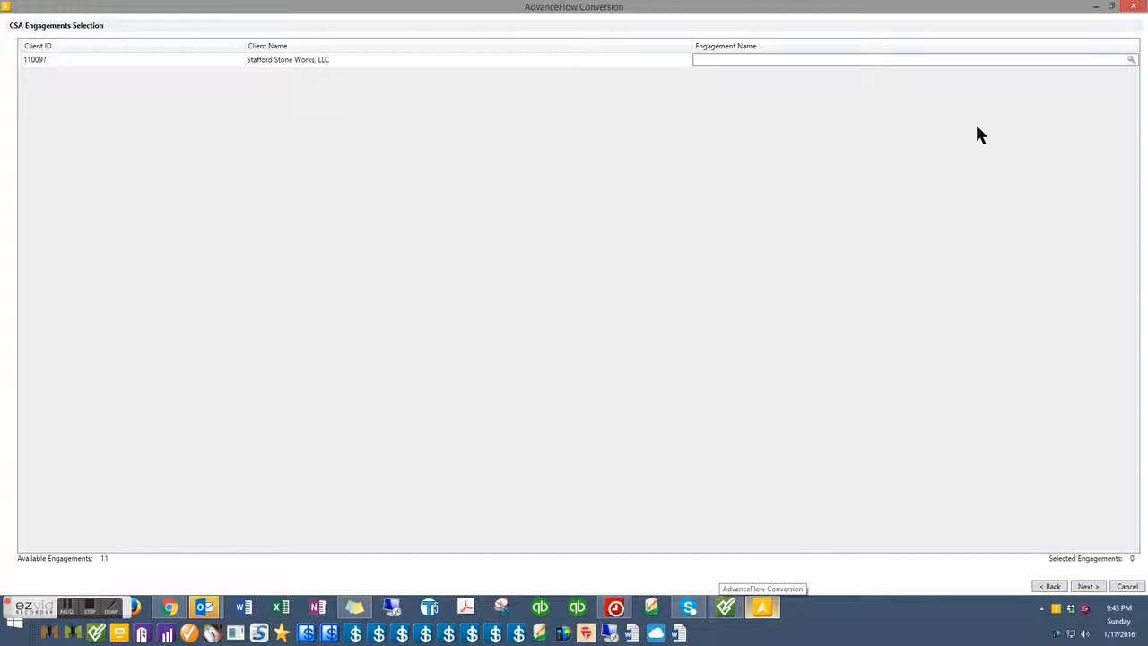
Open the client's engagement list and set the engagement type of 2014 Stafford Stone Works - Review to REVIEW
click(895, 64)
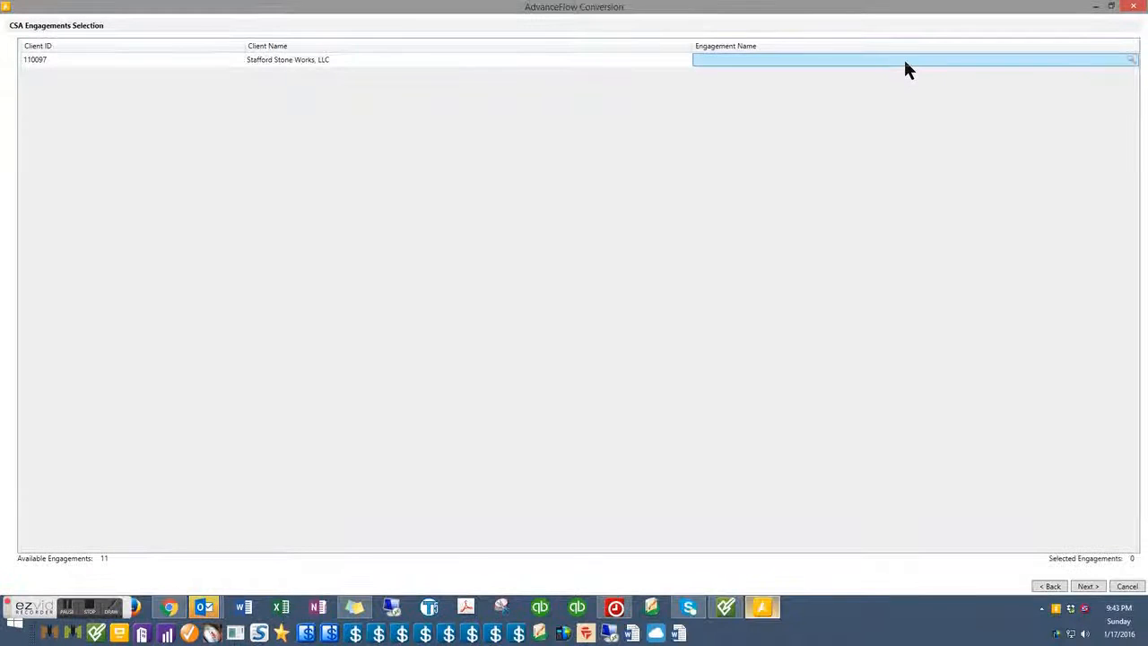
click(903, 59)
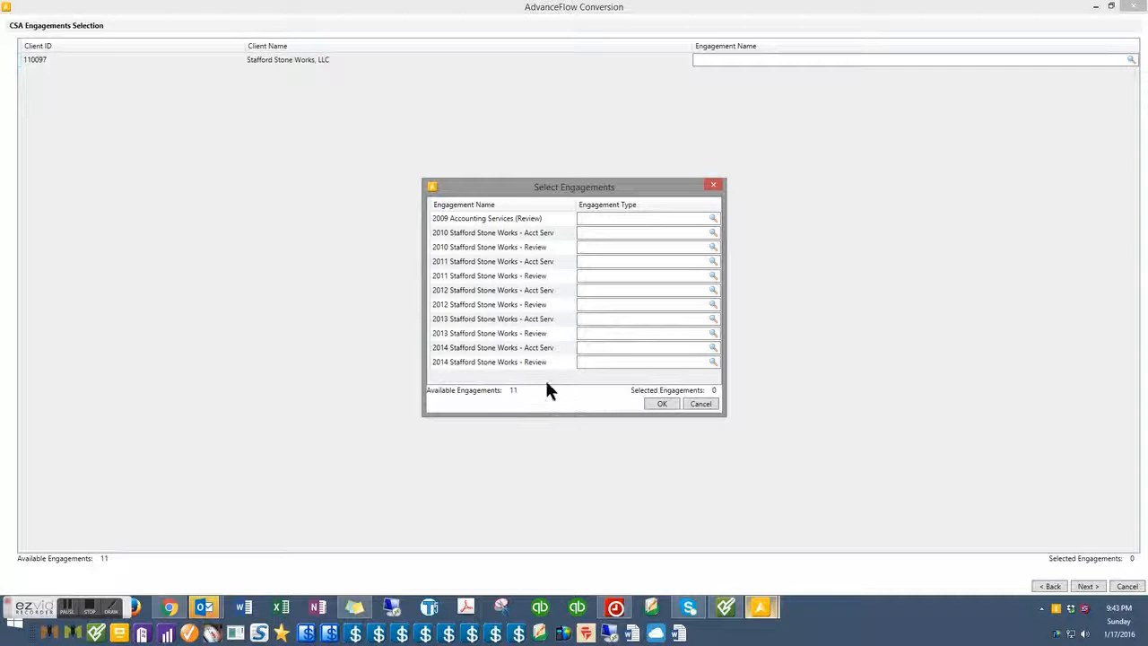
click(598, 364)
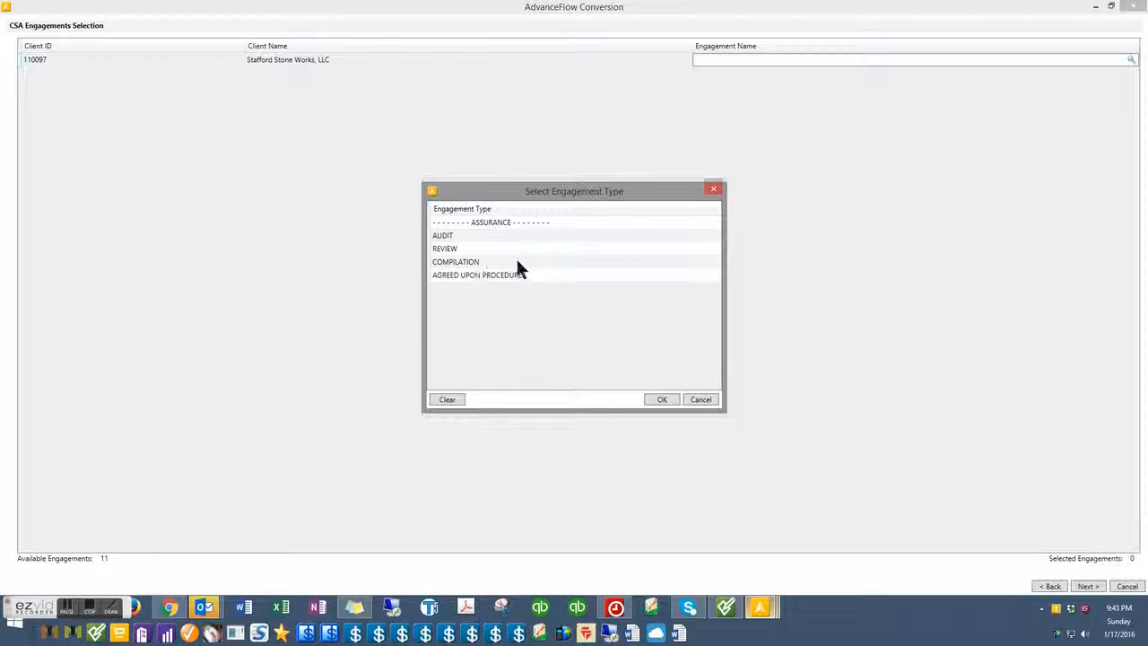
click(455, 249)
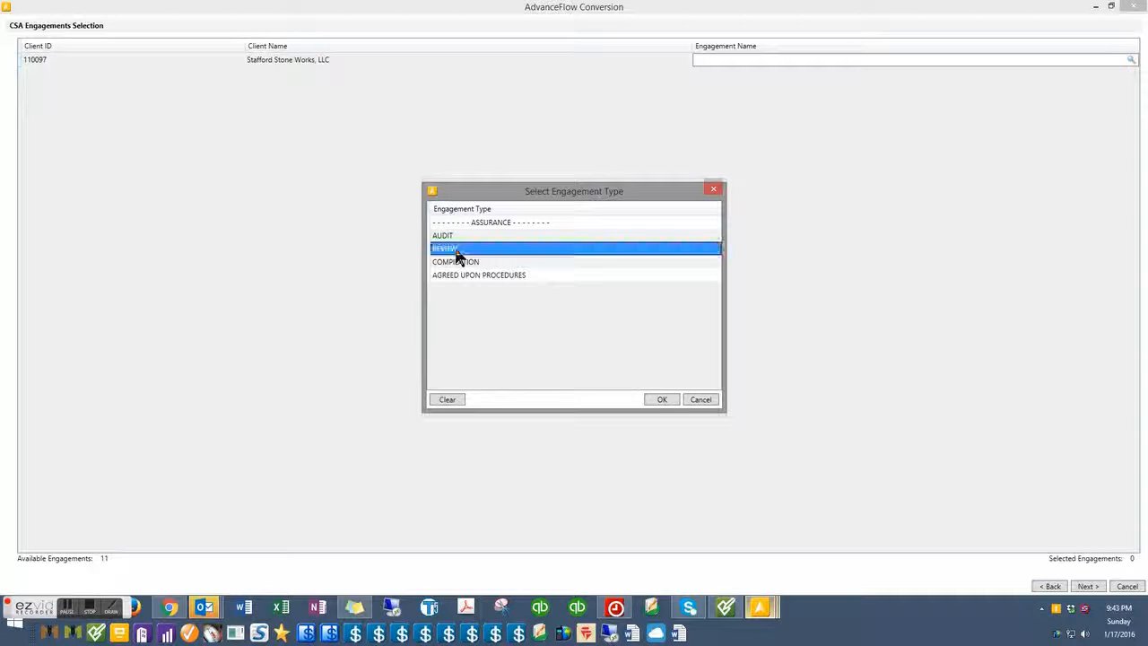
click(668, 400)
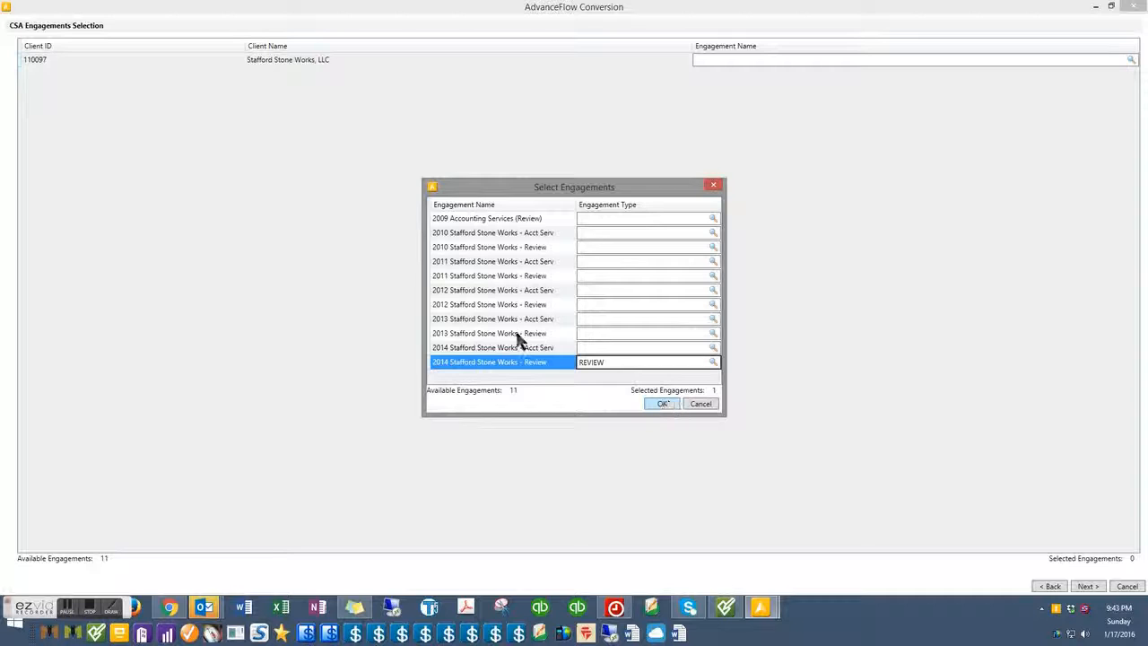
Set the engagement type of 2013 Stafford Stone Works - Review to REVIEW, accept the selected engagements and proceed to the client mapping
double_click(585, 332)
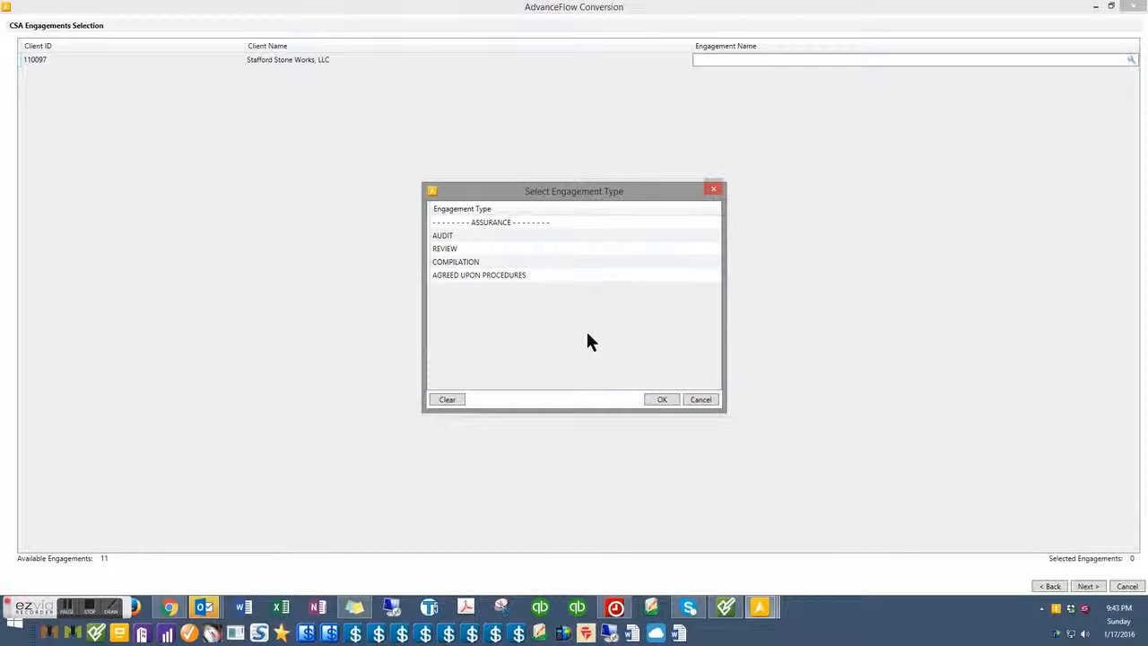
click(448, 248)
click(668, 396)
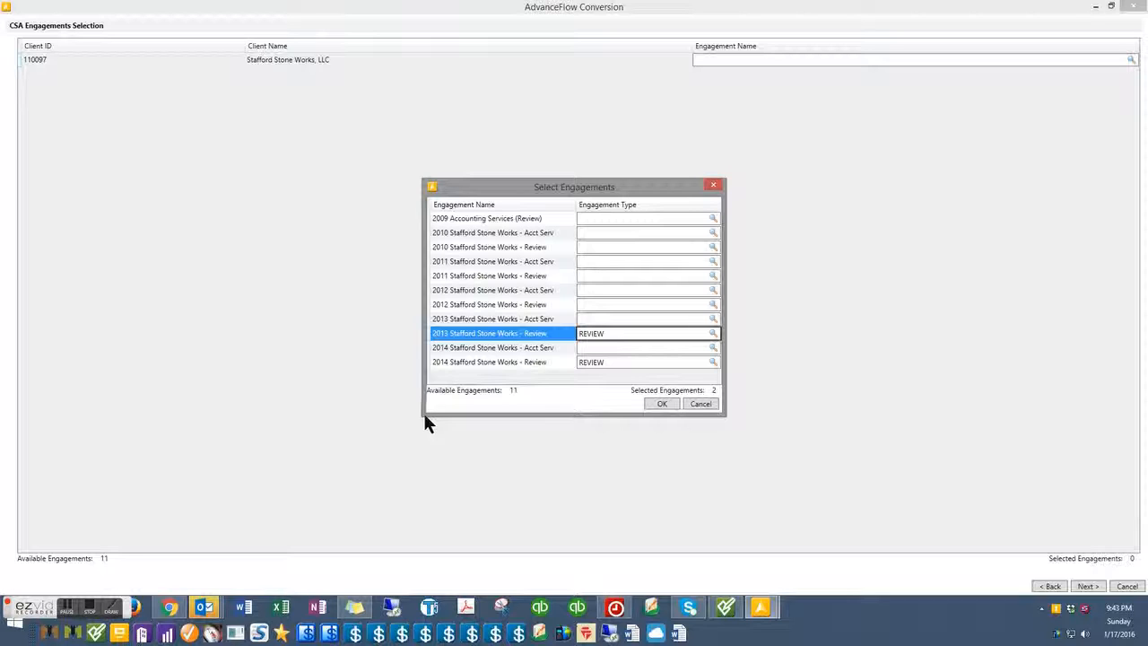
click(664, 403)
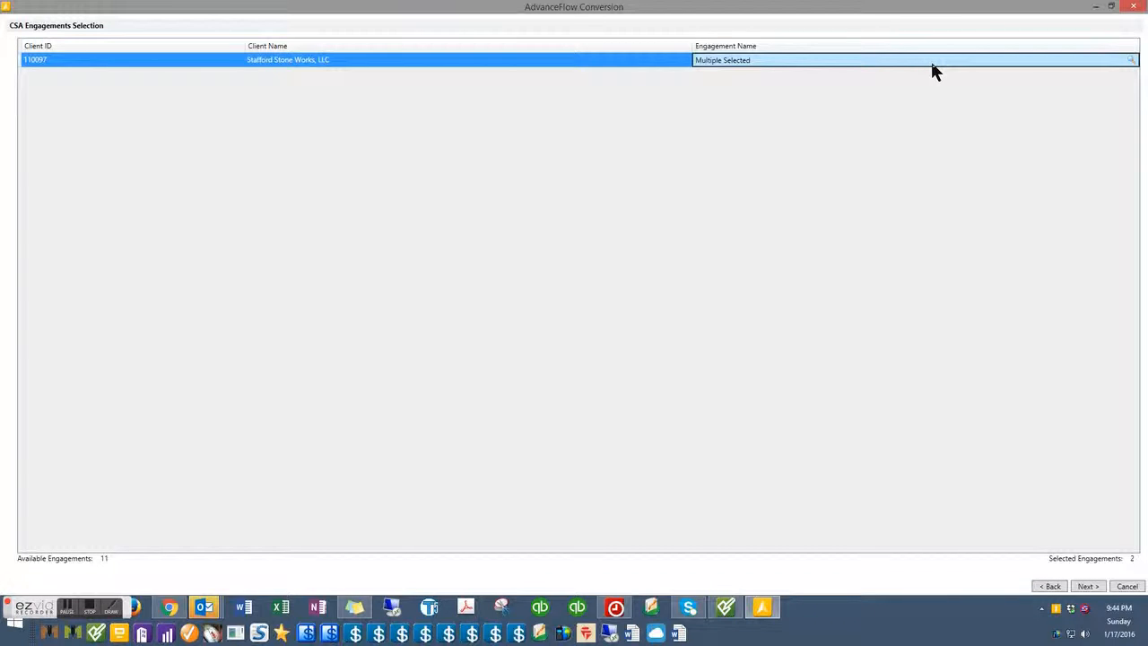
click(1087, 586)
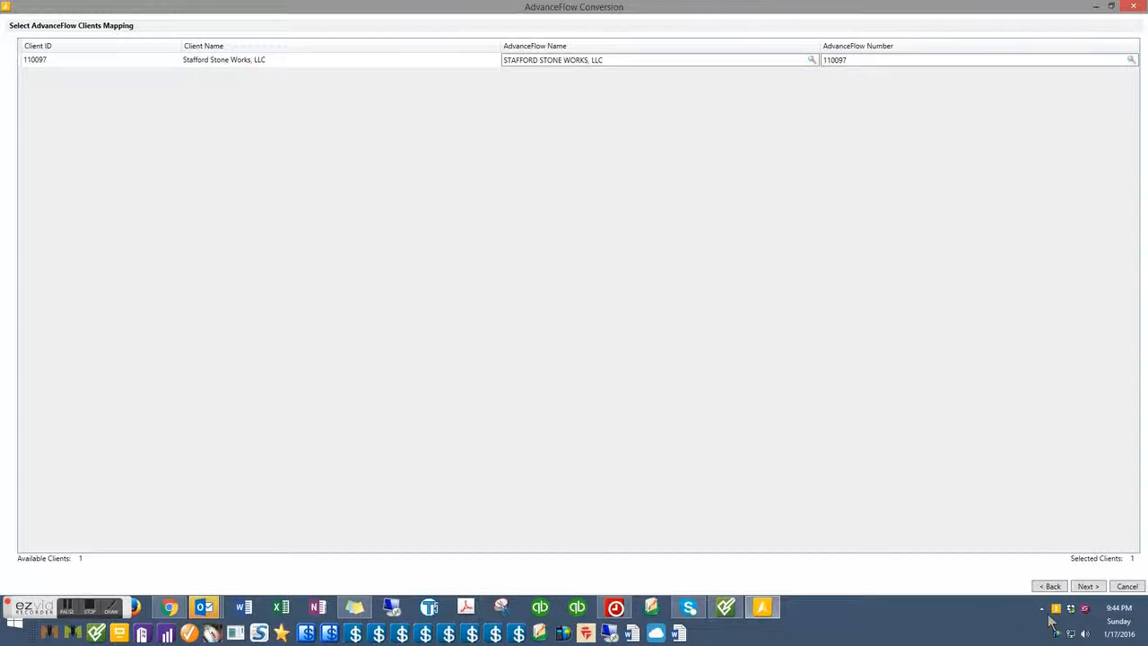
Accept the Stafford Stone Works, LLC client mapping and try to load the grouping schedule mapping, dismissing the error messages
click(1088, 586)
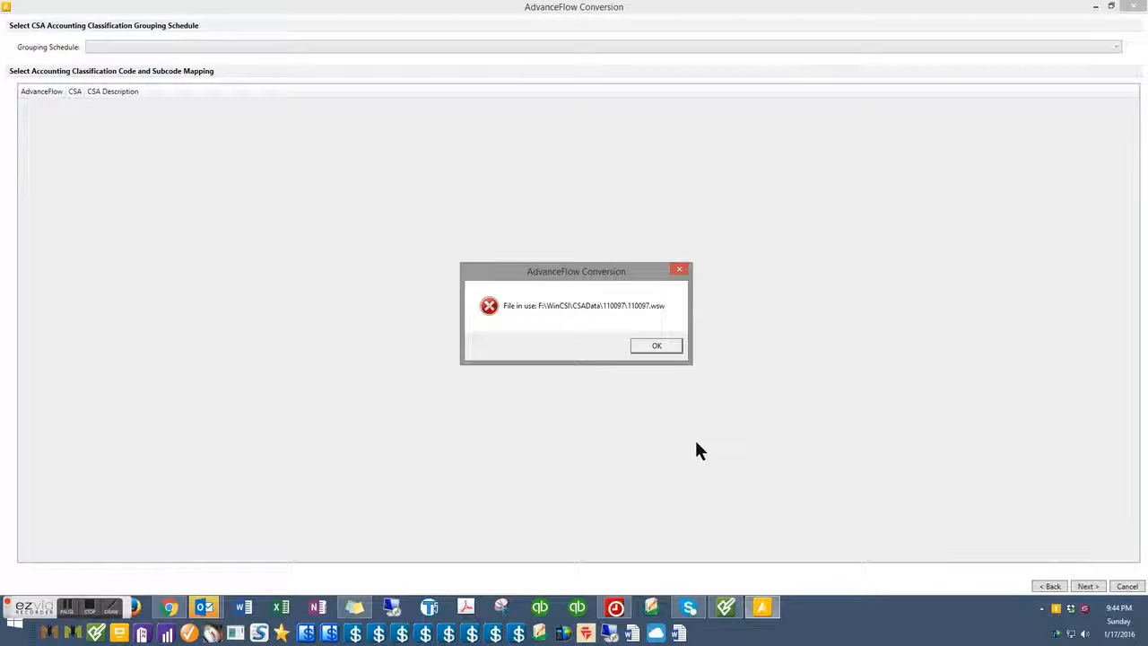
click(655, 346)
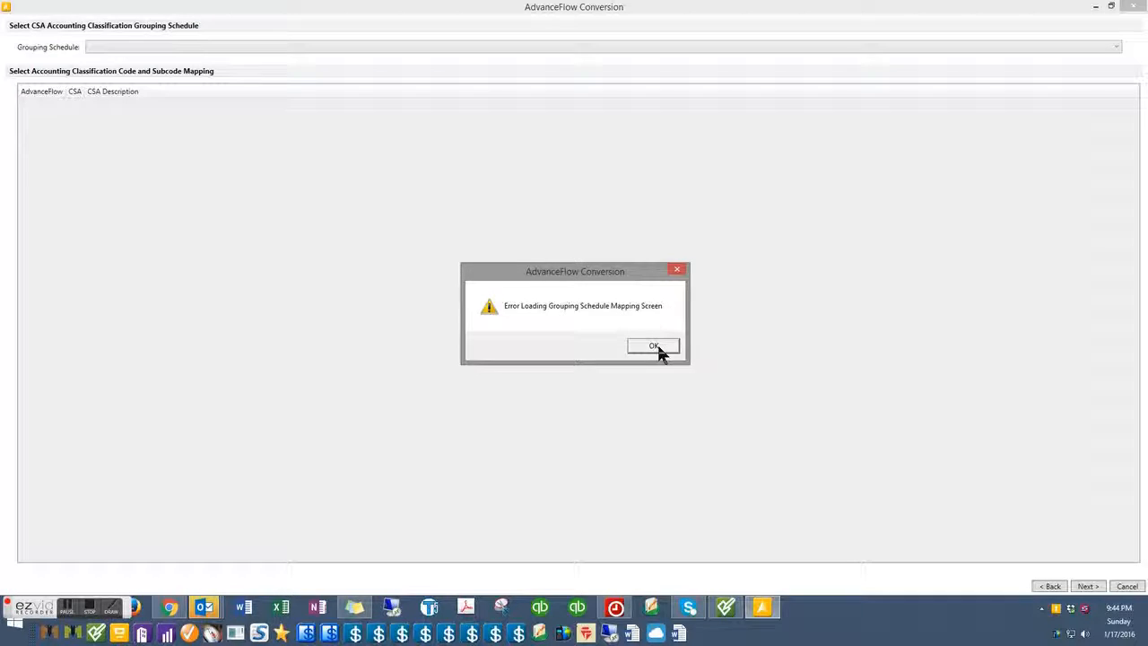
click(655, 346)
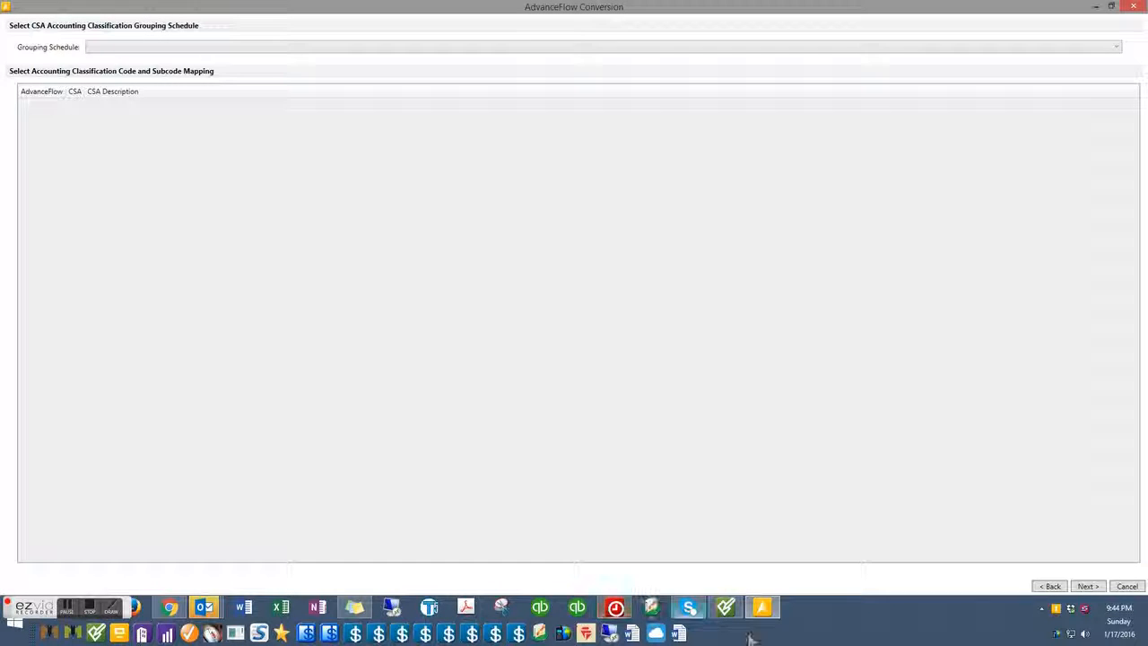
Switch to Creative Solutions Accounting and close the open Stafford Stone Works, LLC client
click(726, 609)
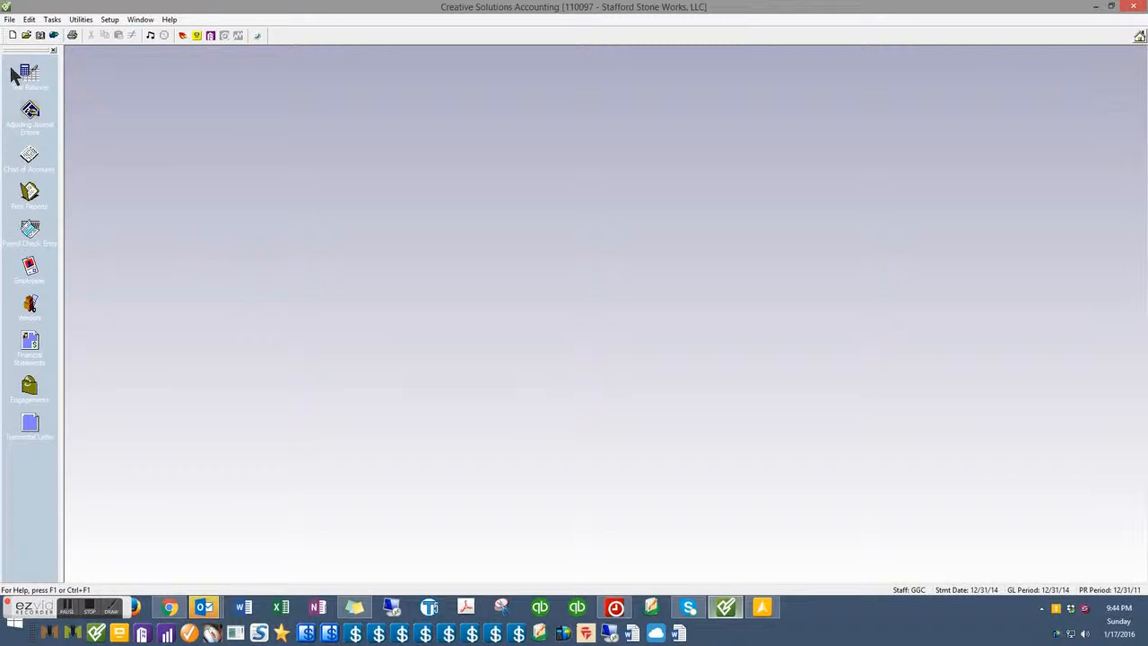
click(15, 20)
click(52, 72)
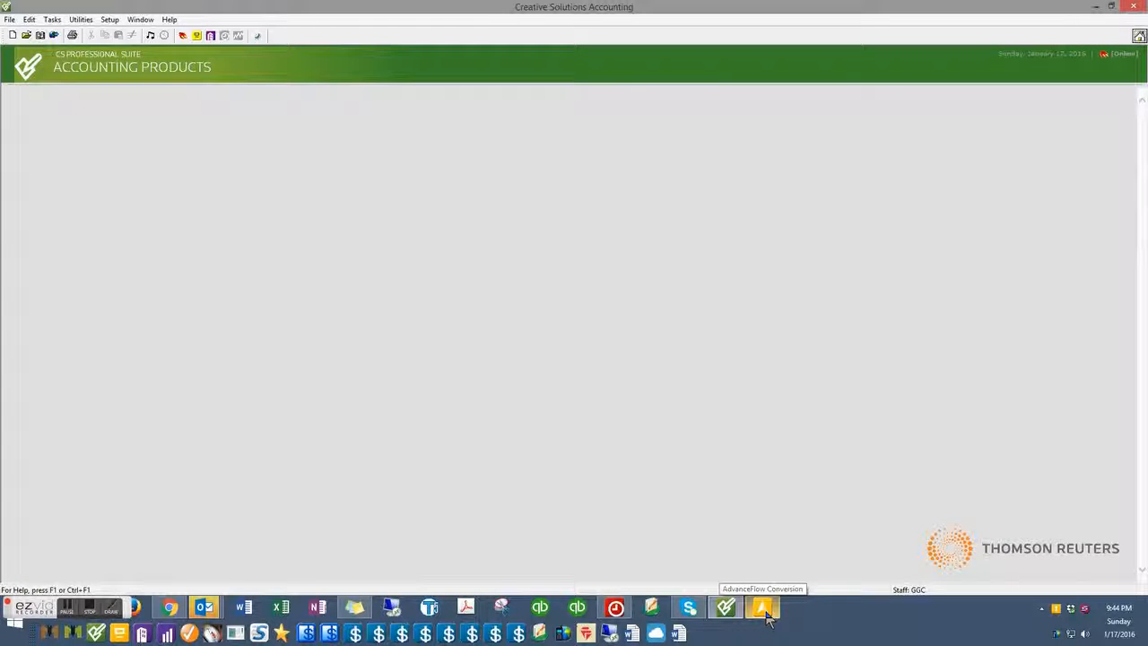
Switch back to AdvanceFlow Conversion, return to an earlier wizard page and advance again to reload the grouping schedule mapping
click(765, 611)
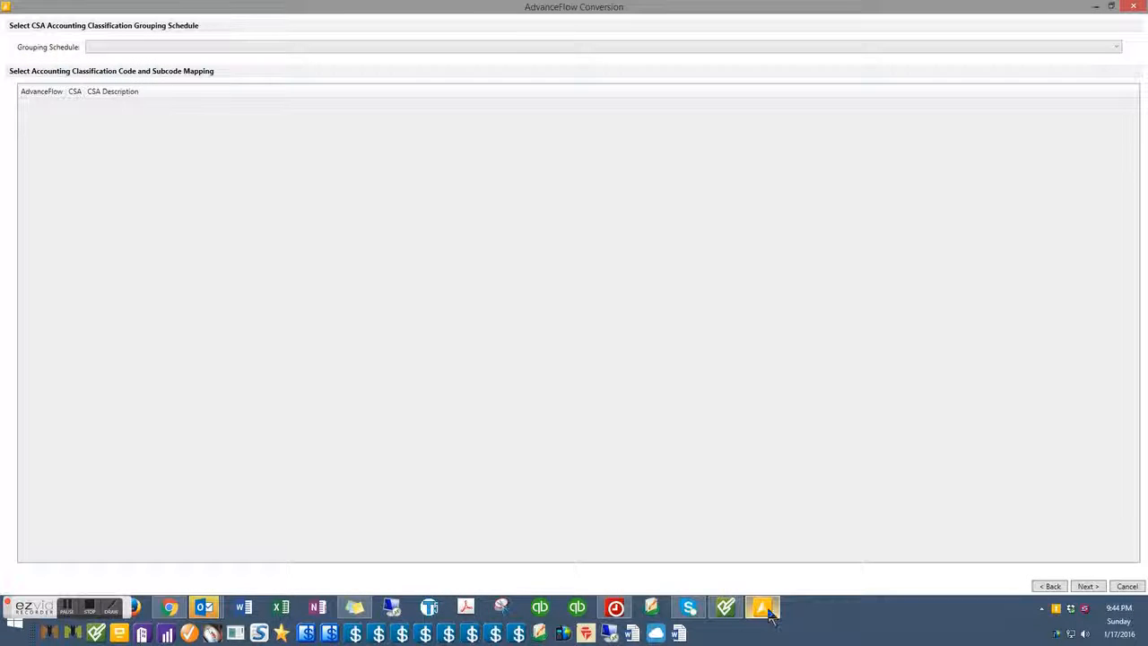
click(1053, 585)
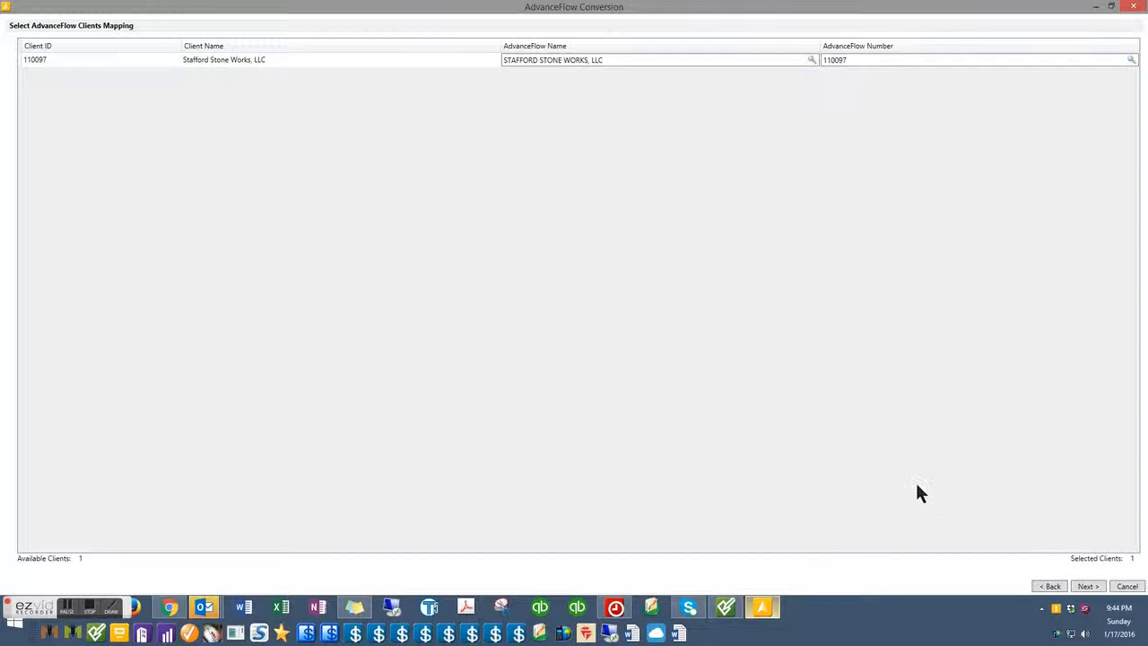
click(1079, 586)
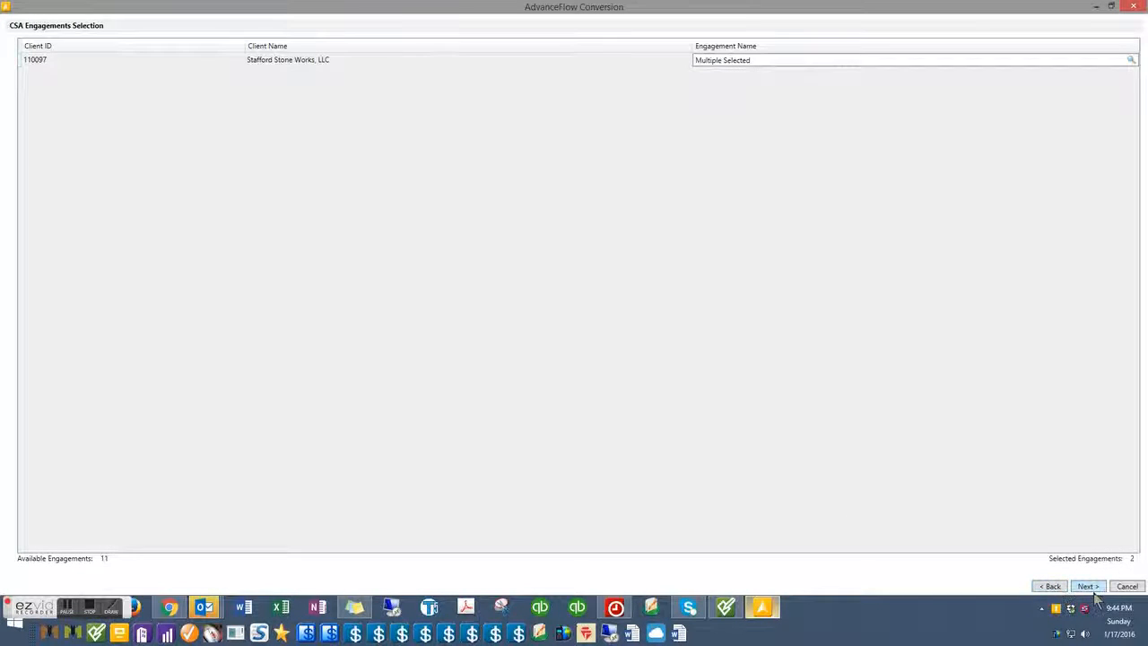
click(1089, 588)
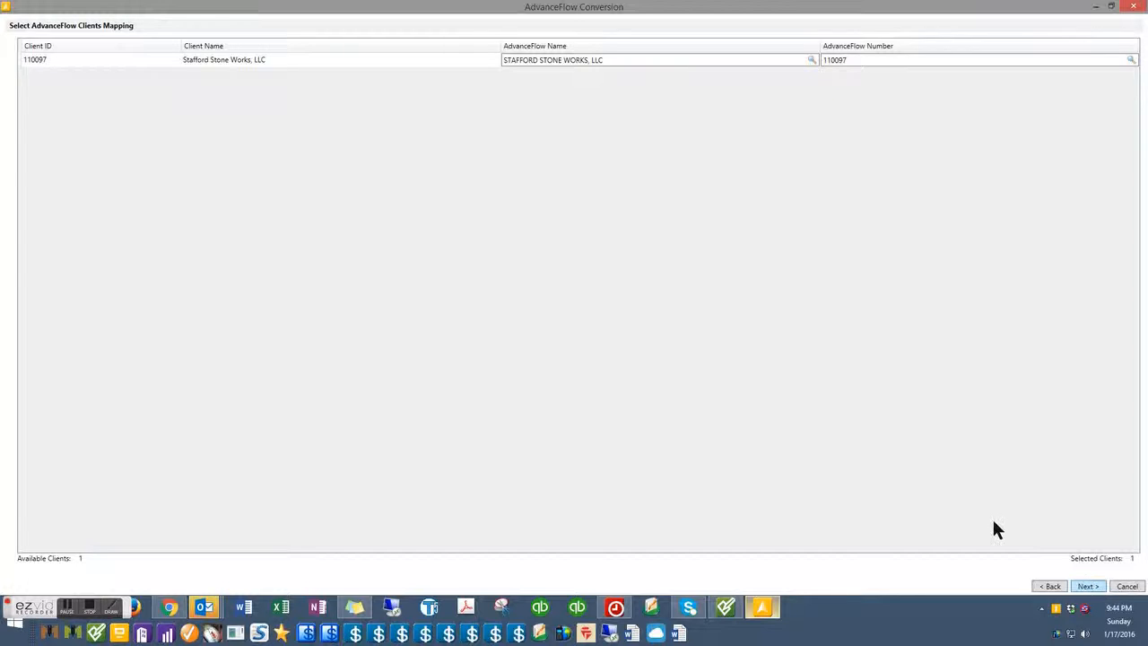
key(Return)
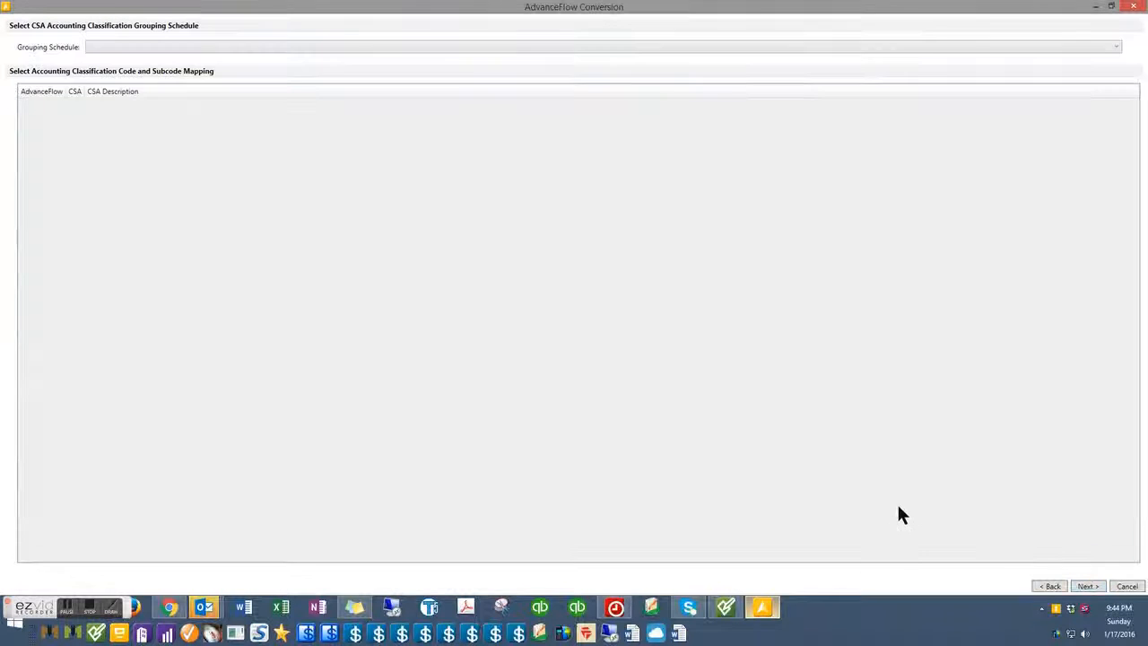
Select Leadsheet Codes as the grouping schedule and look through the classification code mapping for blank AdvanceFlow codes
click(292, 50)
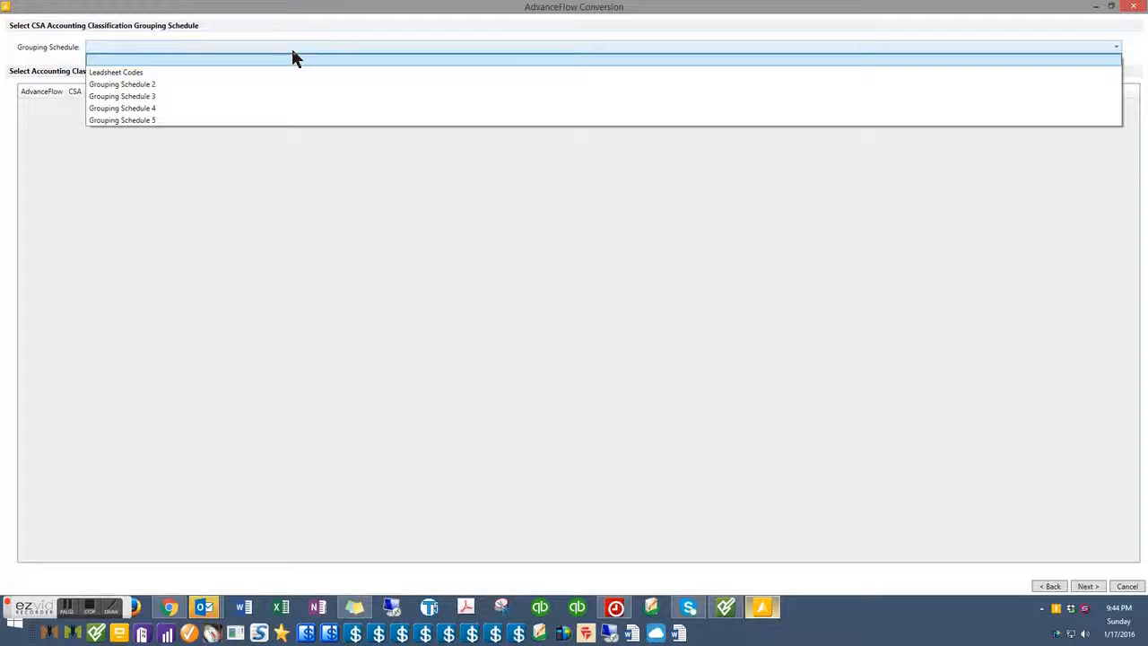
click(98, 74)
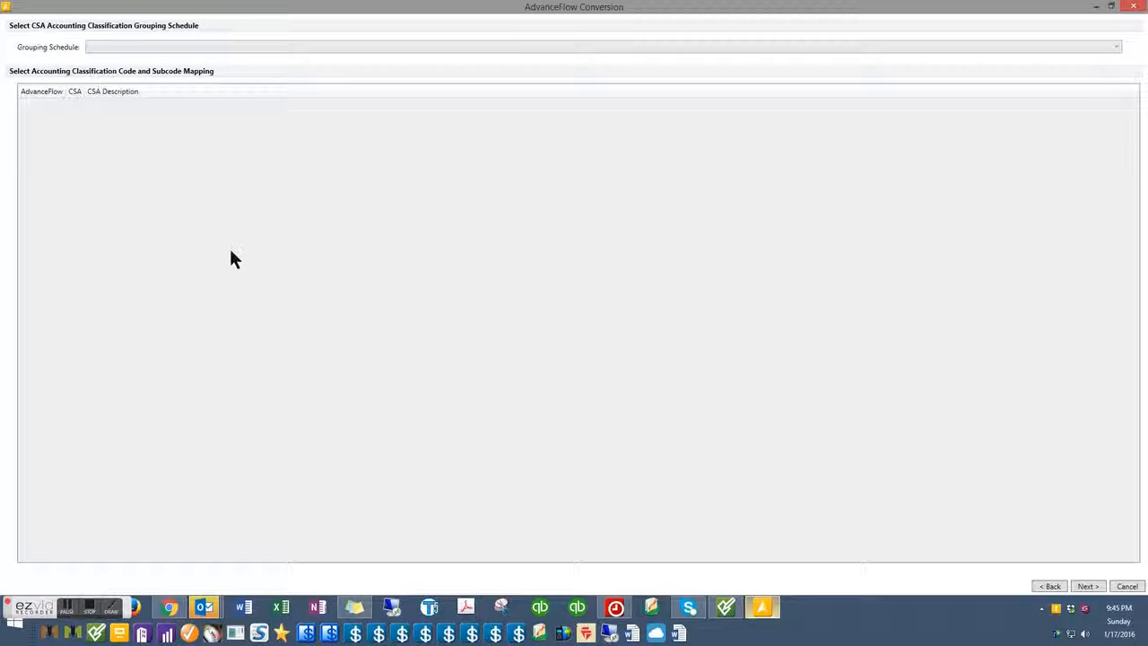
scroll(212, 341, down, 9)
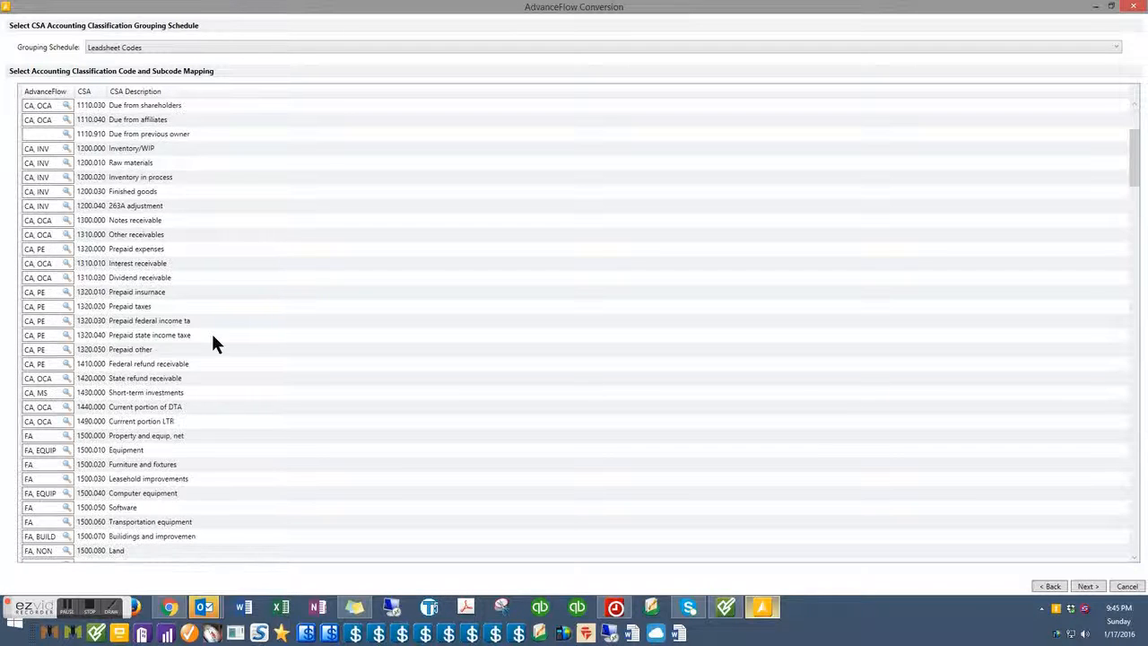
scroll(212, 336, down, 15)
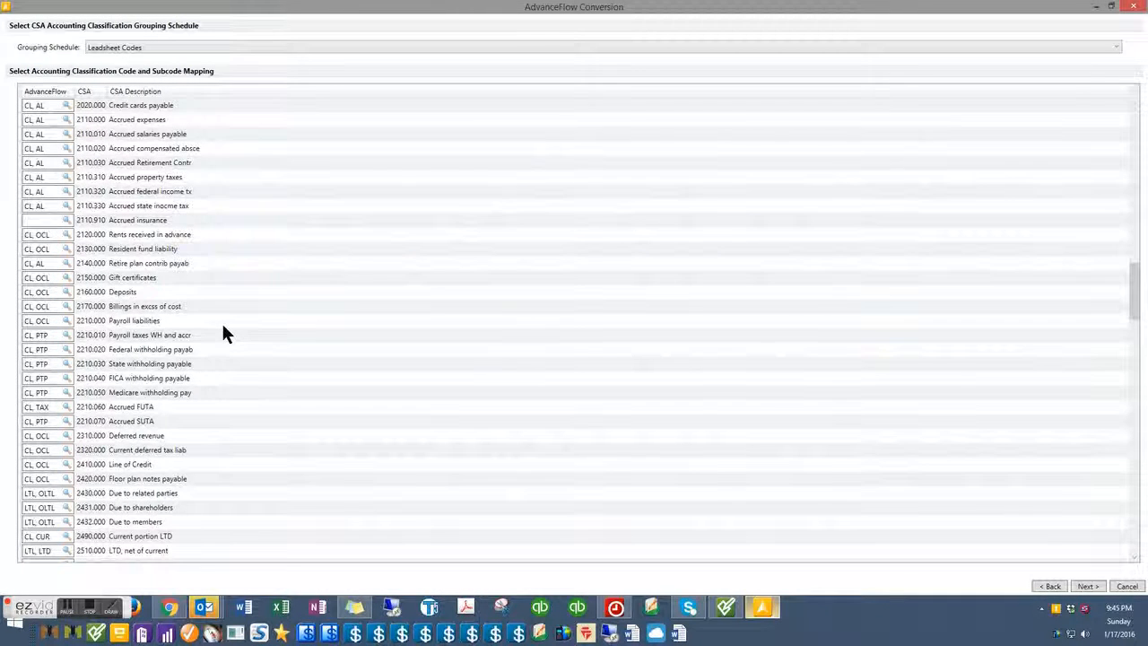
scroll(223, 328, down, 20)
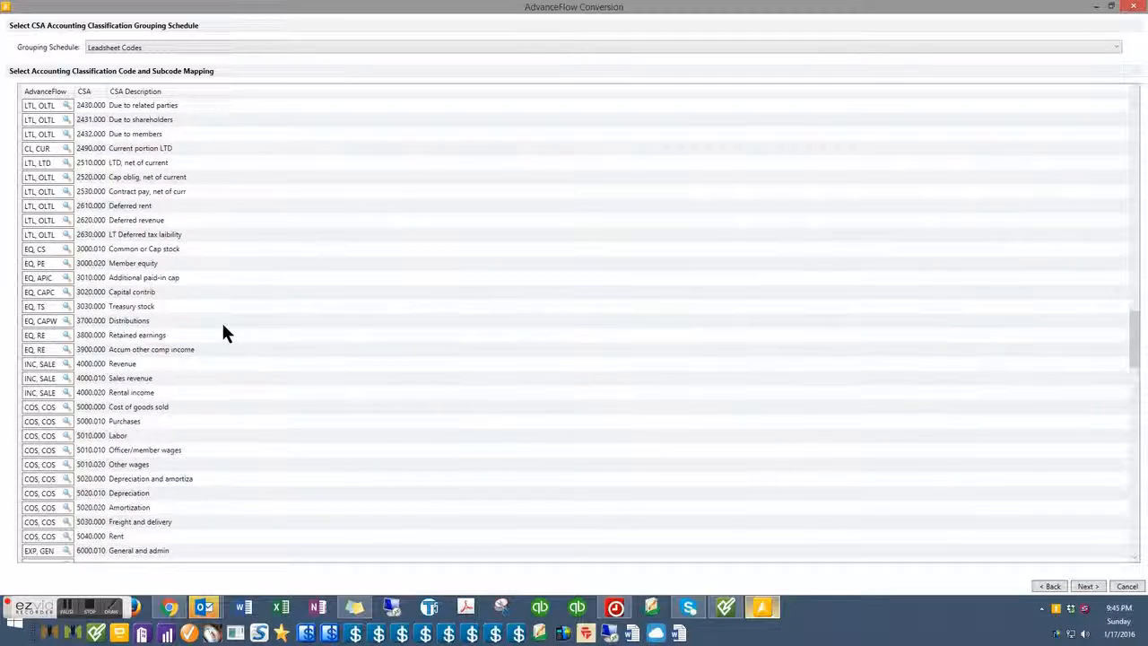
scroll(218, 328, down, 15)
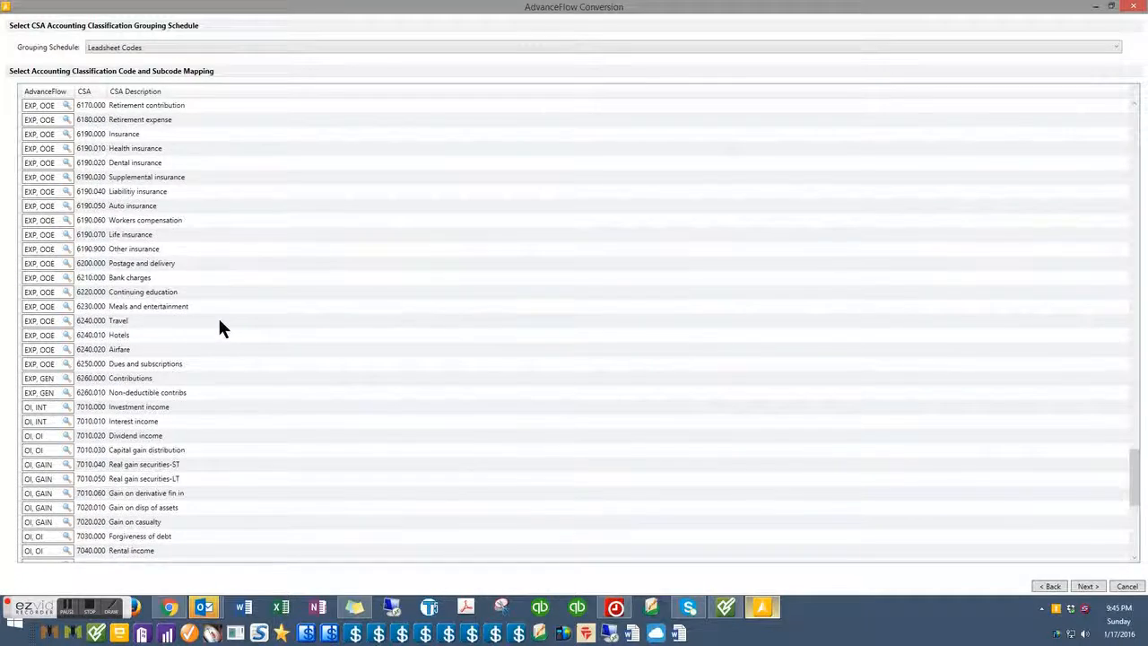
Map the unmapped CSA code 2110.910 Accrued insurance to CL, AL (Current Liabilities, Accrued Liabilities)
scroll(218, 328, up, 10)
scroll(123, 299, up, 20)
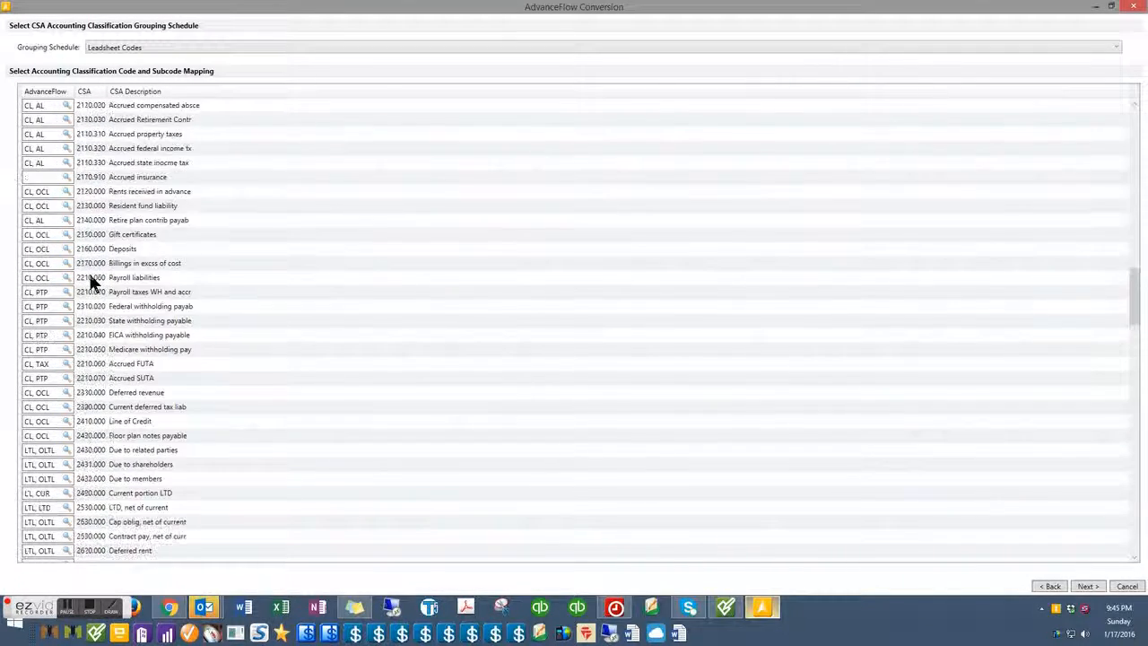
scroll(131, 368, down, 3)
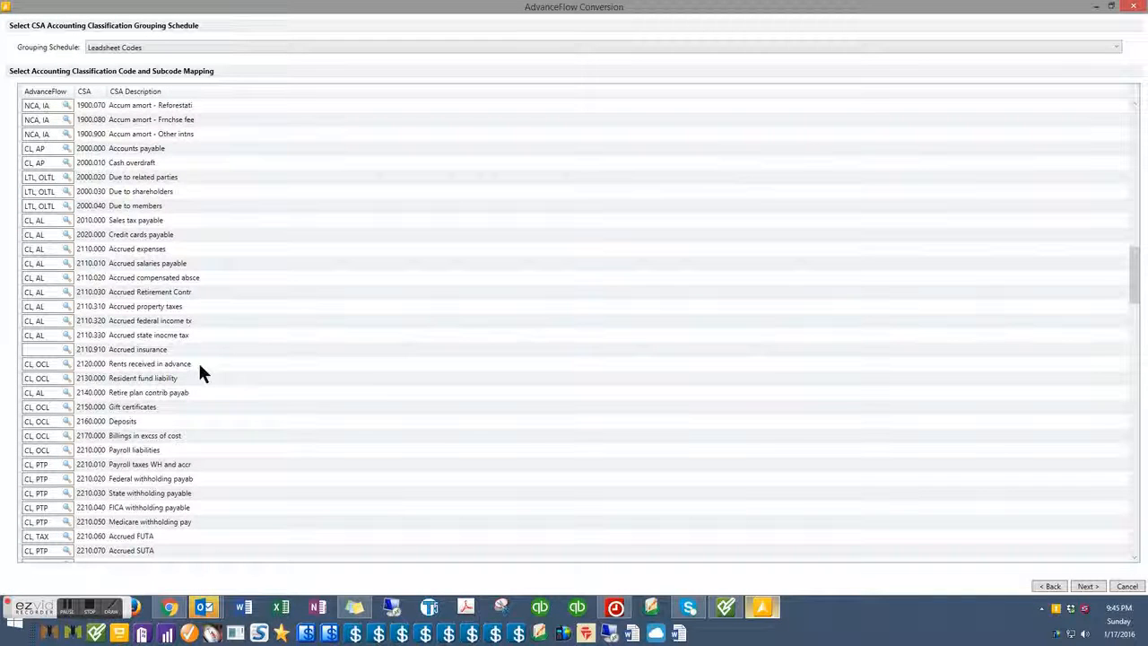
double_click(47, 350)
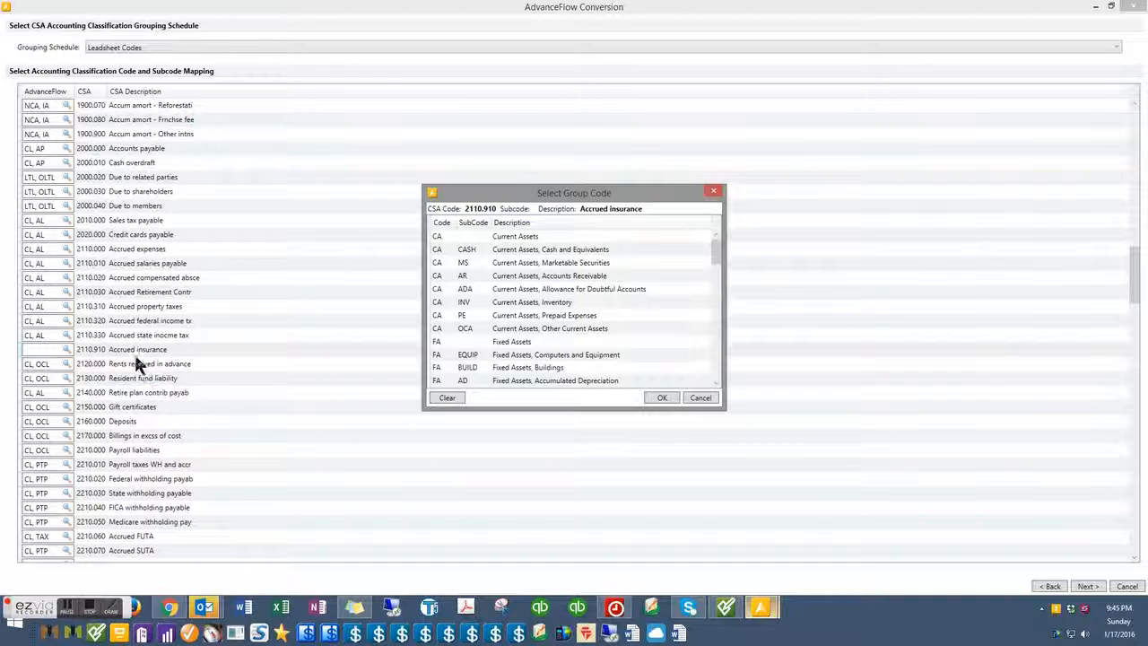
drag(718, 249, 717, 274)
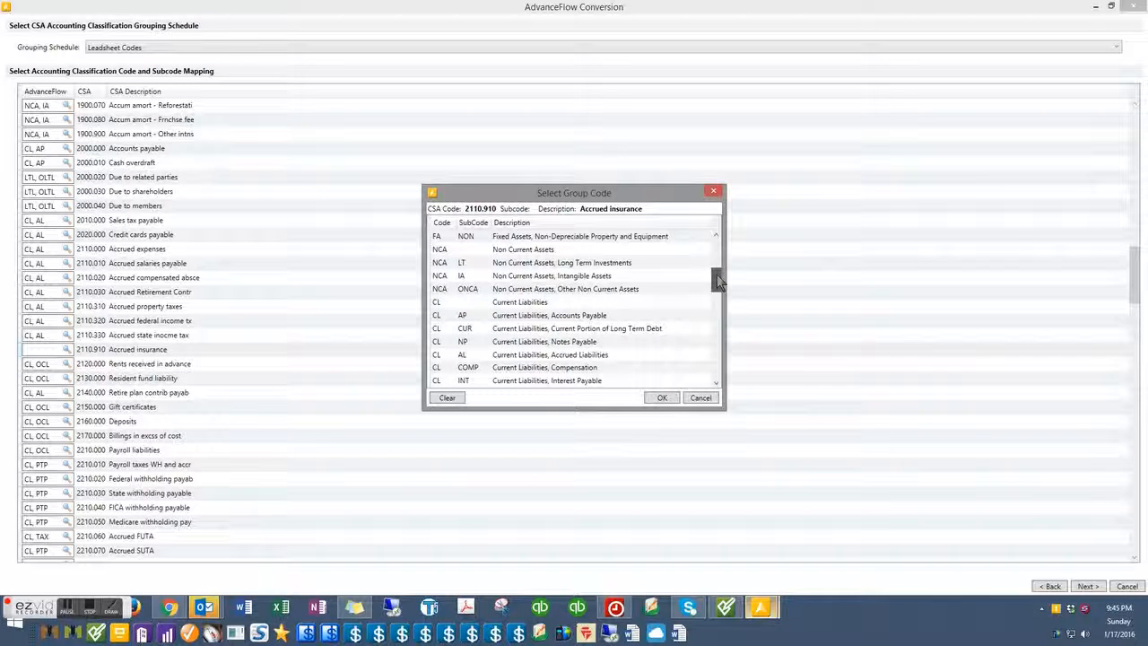
click(603, 355)
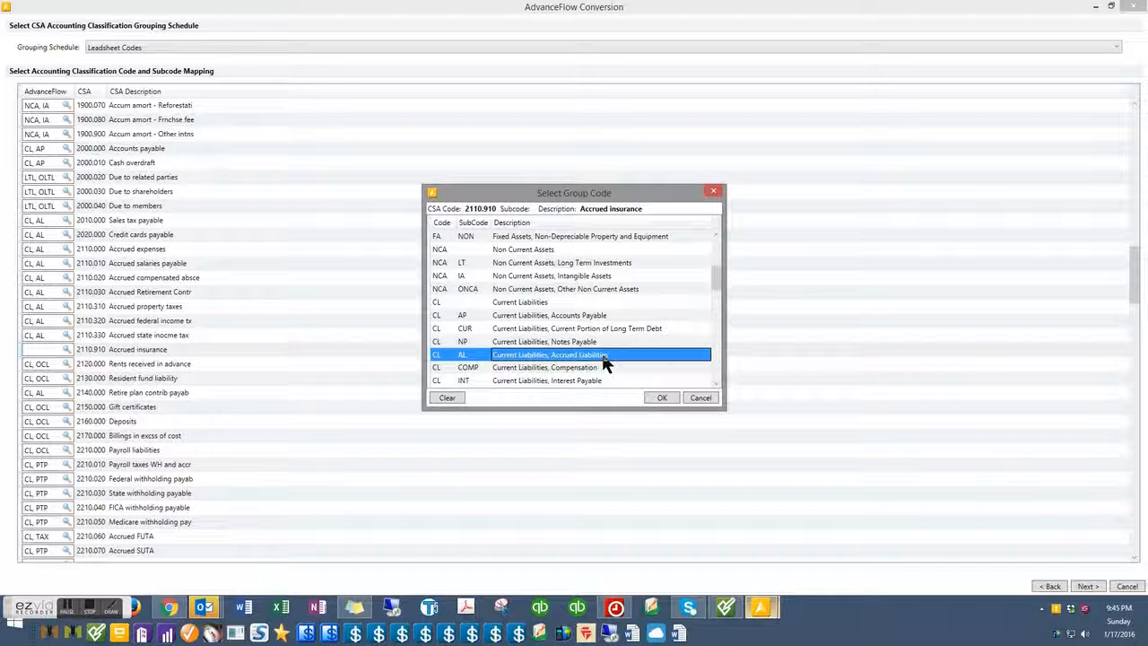
click(659, 401)
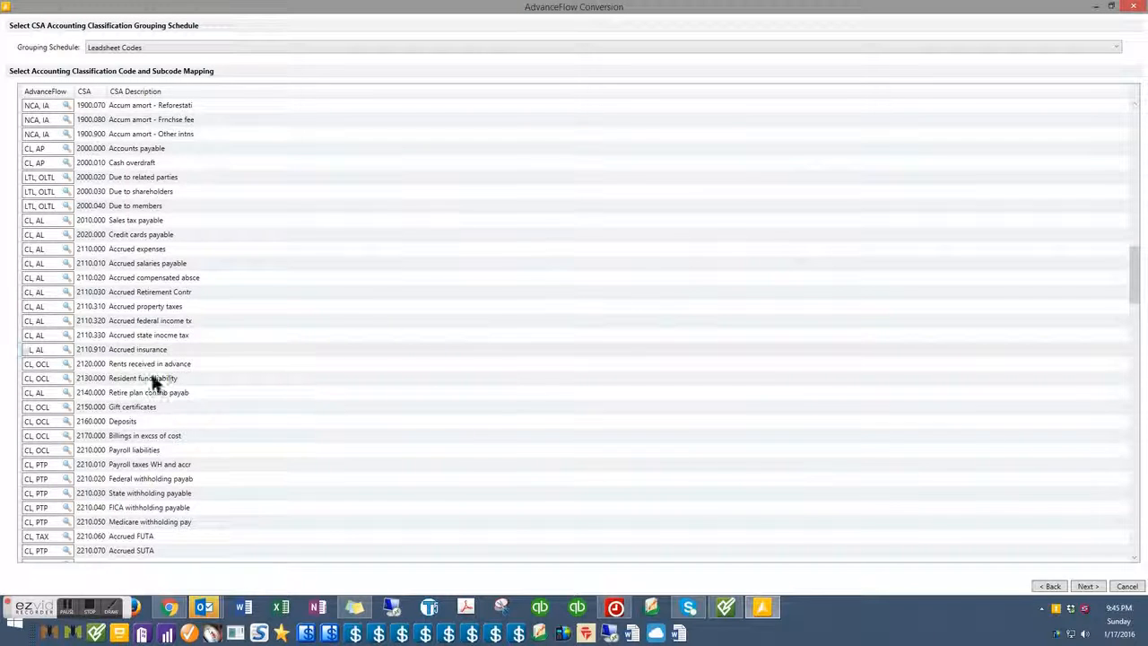
Map the unmapped CSA code 6140.920 Safety to EXP, OOE (Operating Expenses, Other Operating Expense)
scroll(155, 377, down, 15)
scroll(156, 373, down, 15)
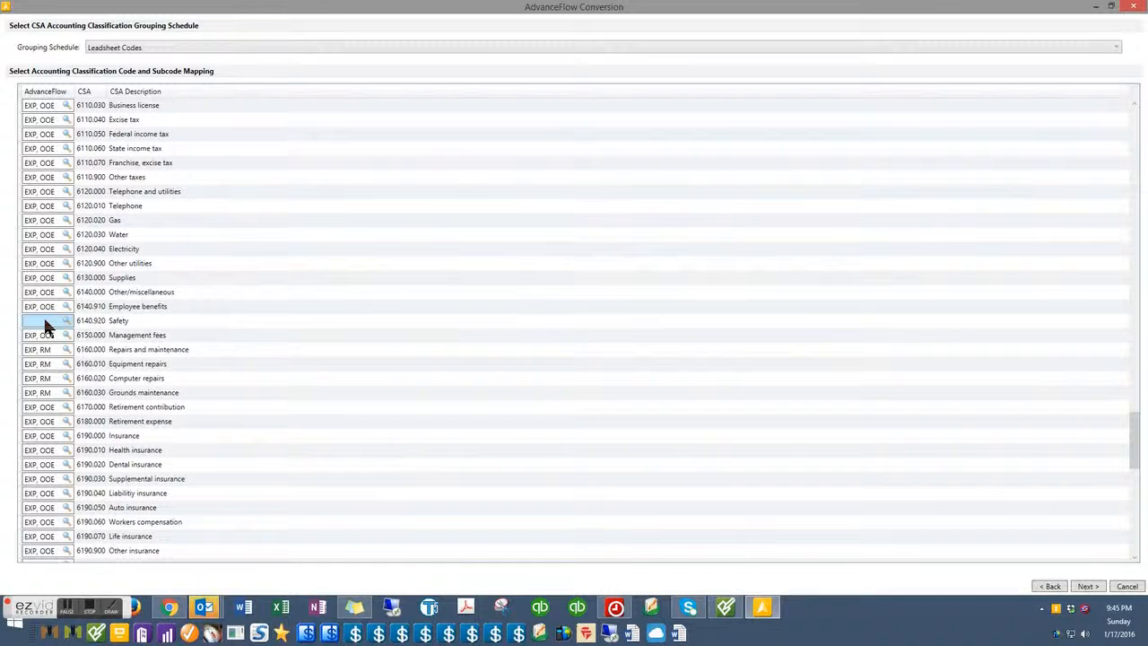
click(43, 320)
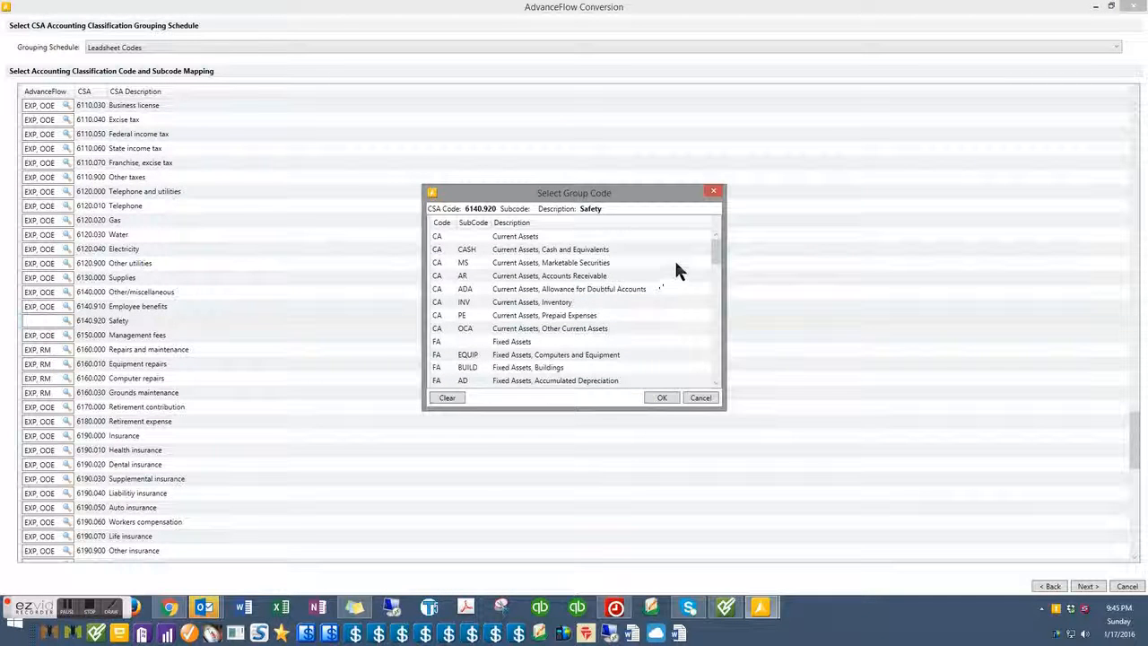
drag(720, 250, 726, 344)
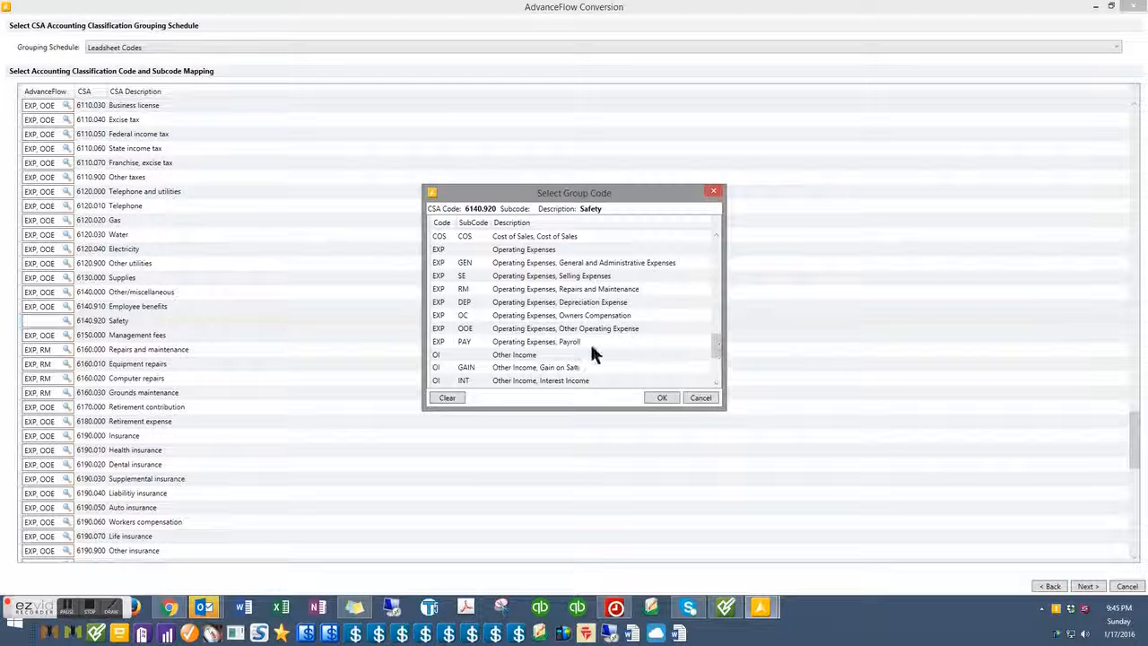
double_click(587, 330)
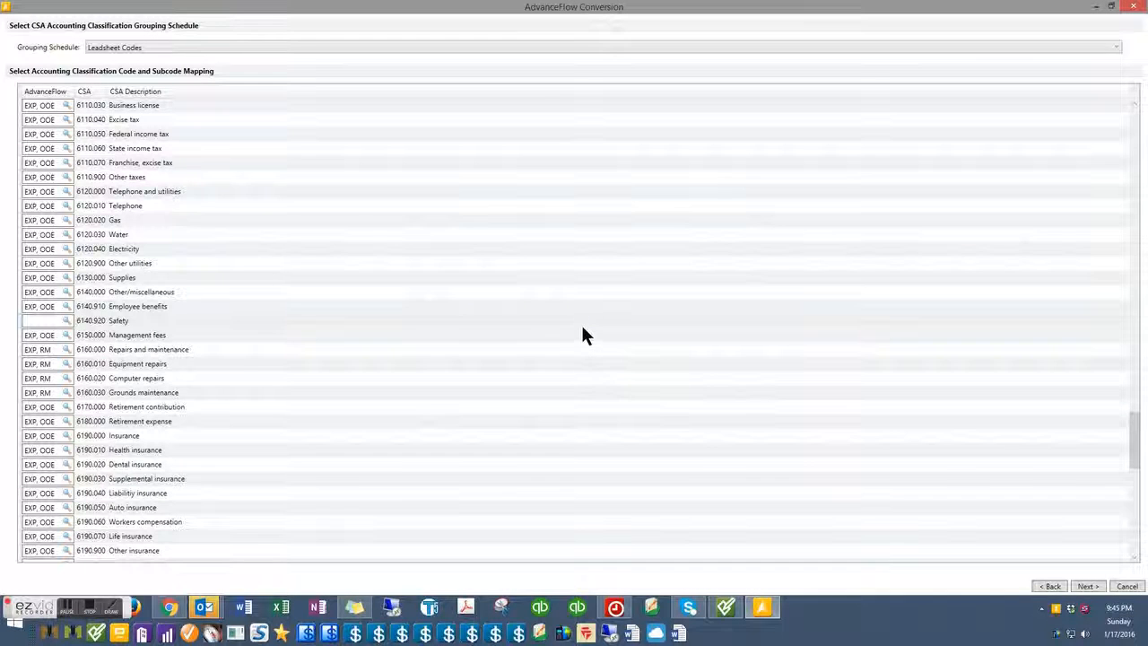
Map the unmapped CSA code 7070.910 Discounts taken to OI, OI (Other Income, Other Income)
scroll(66, 319, down, 4)
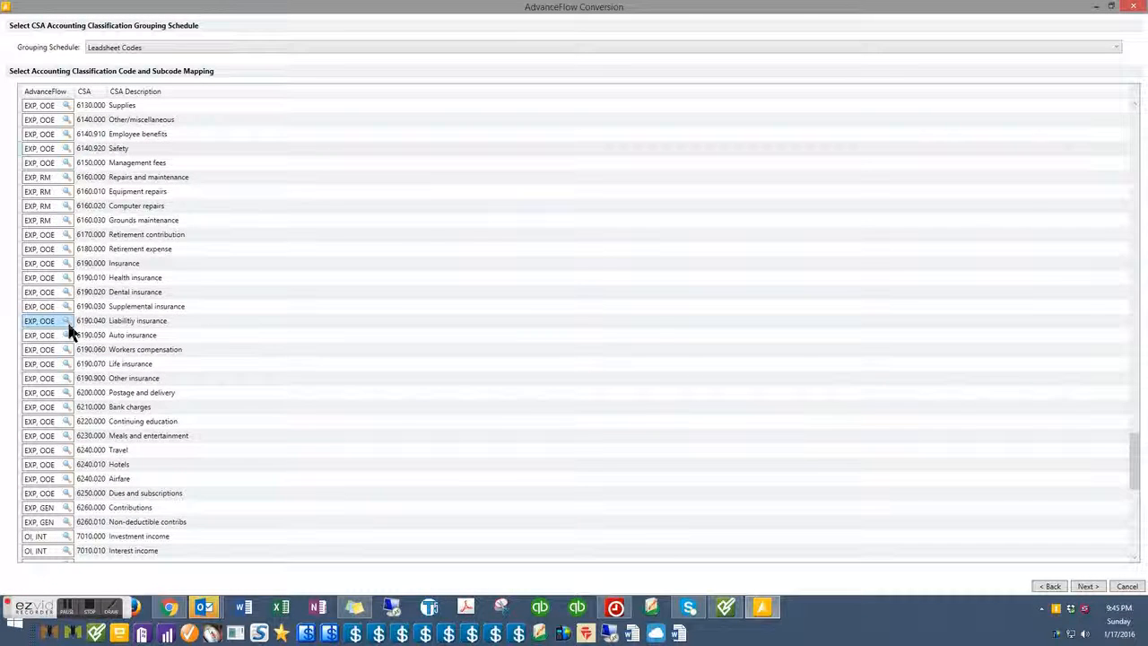
scroll(66, 319, down, 4)
scroll(67, 320, down, 7)
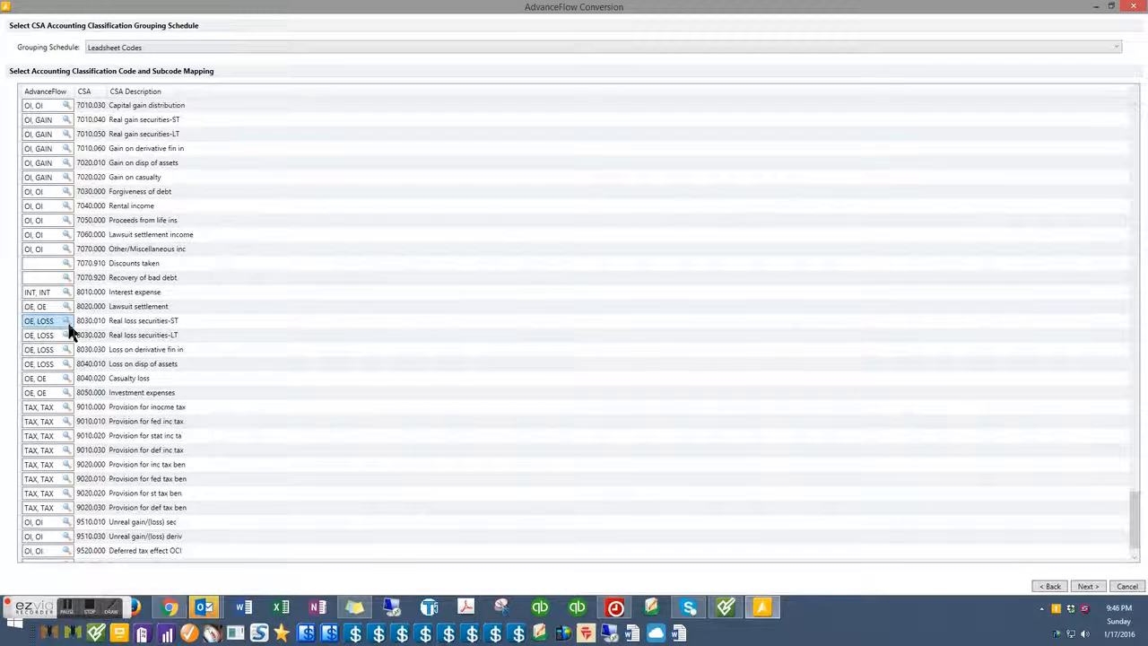
double_click(44, 263)
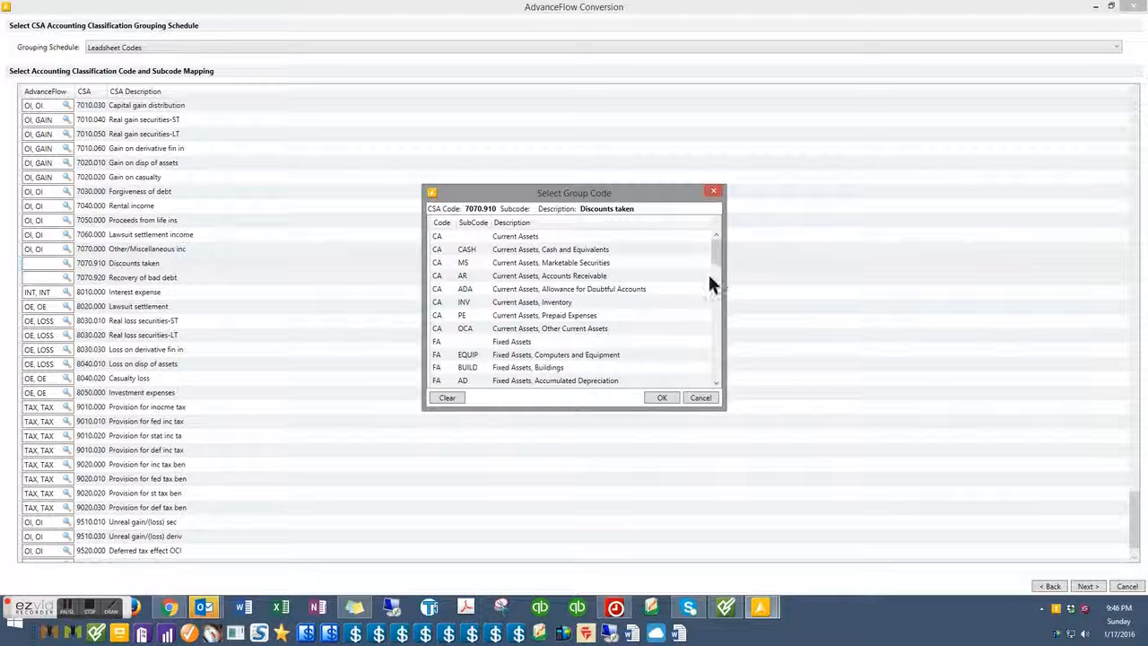
drag(715, 269, 719, 371)
double_click(578, 289)
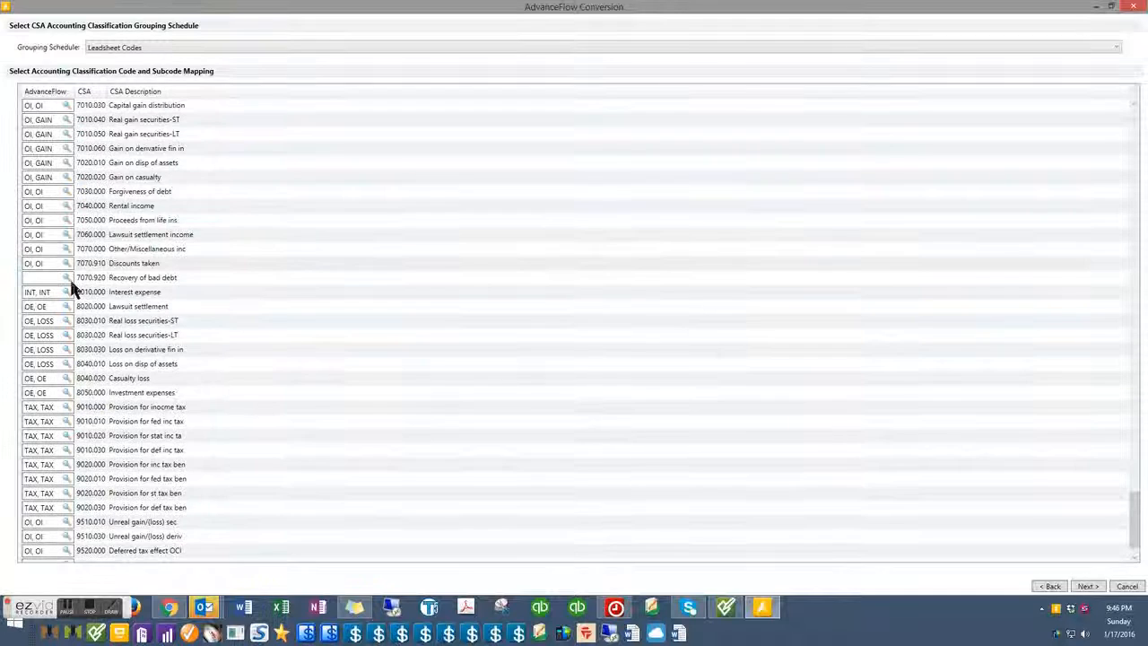
Map the unmapped CSA code 7070.920 Recovery of bad debt to OI, OI (Other Income, Other Income)
click(57, 276)
drag(712, 257, 715, 378)
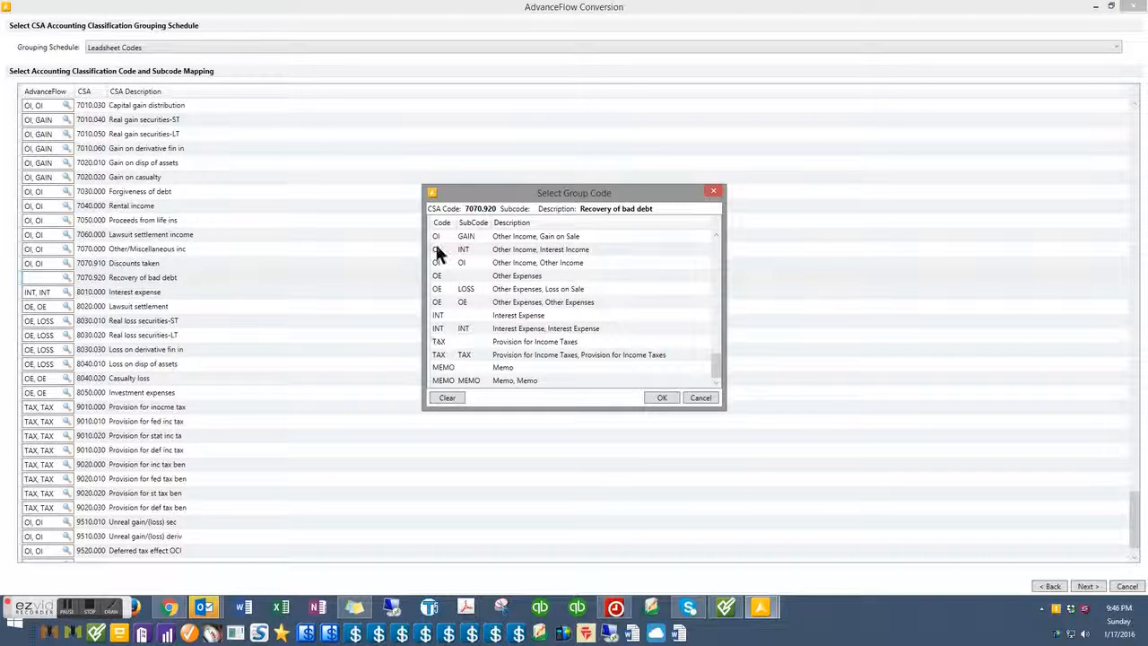
double_click(580, 262)
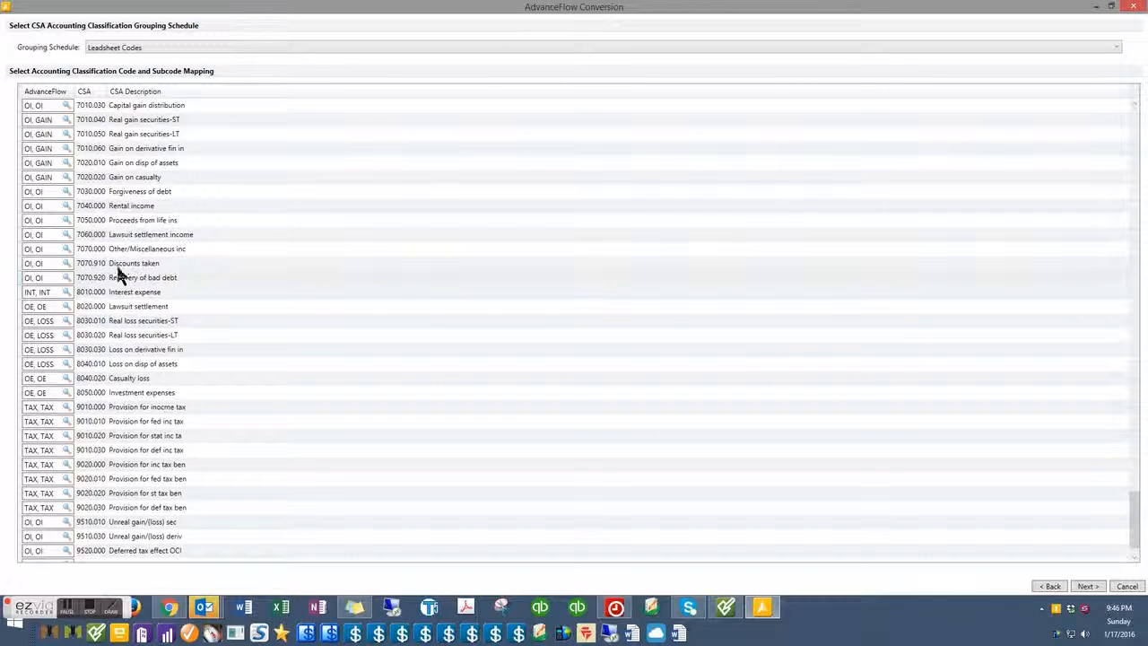
Map the unmapped CSA code 1110.910 Due from previous owner to CA, OCA (Current Assets, Other Current Assets)
scroll(118, 430, down, 1)
scroll(118, 431, up, 20)
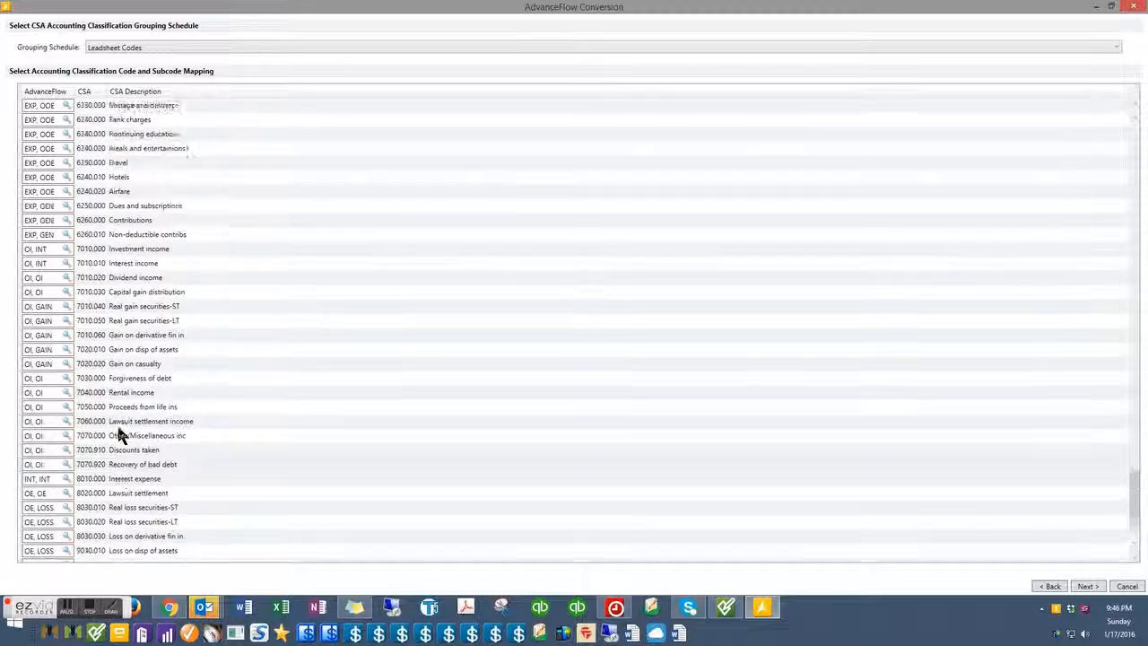
scroll(137, 406, up, 15)
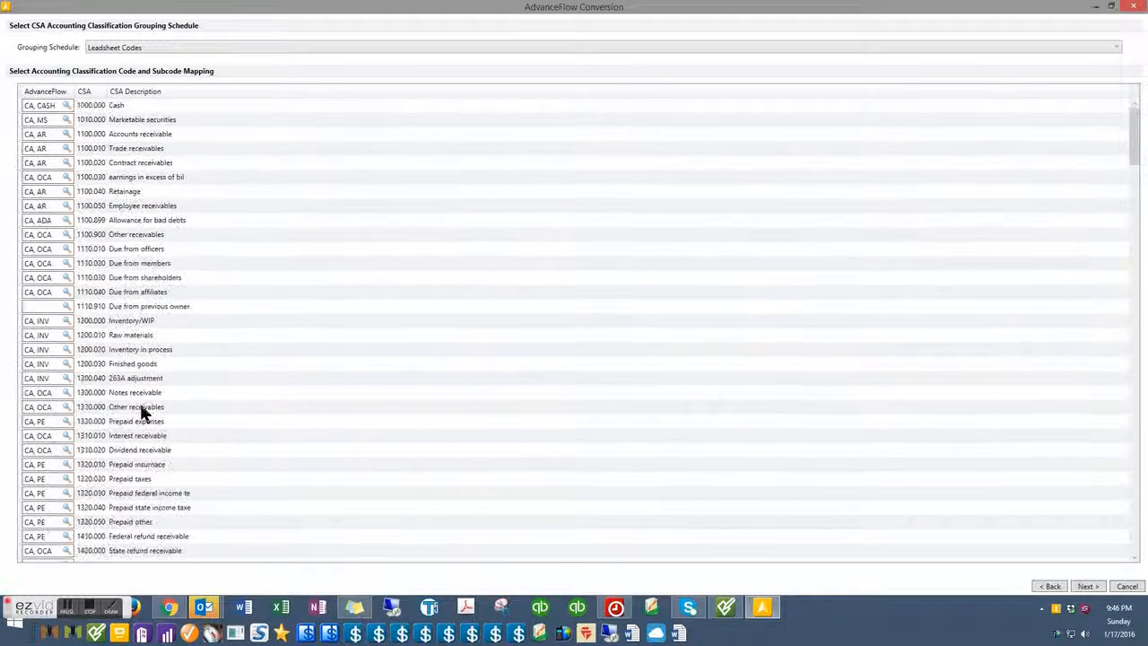
click(34, 307)
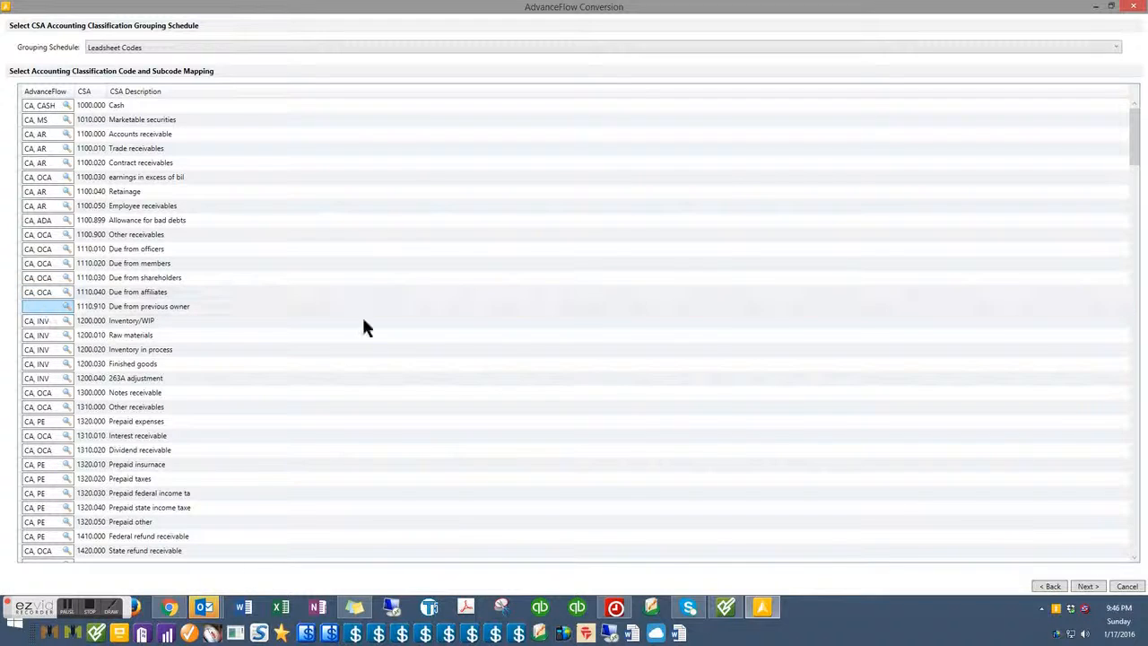
drag(718, 250, 719, 257)
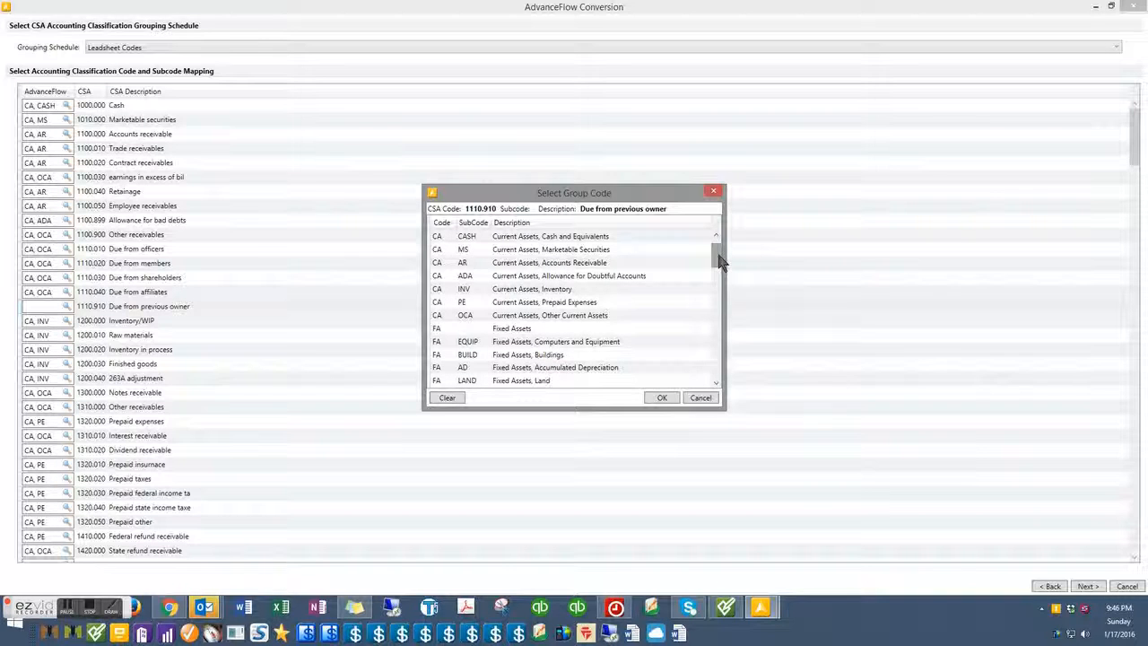
double_click(602, 321)
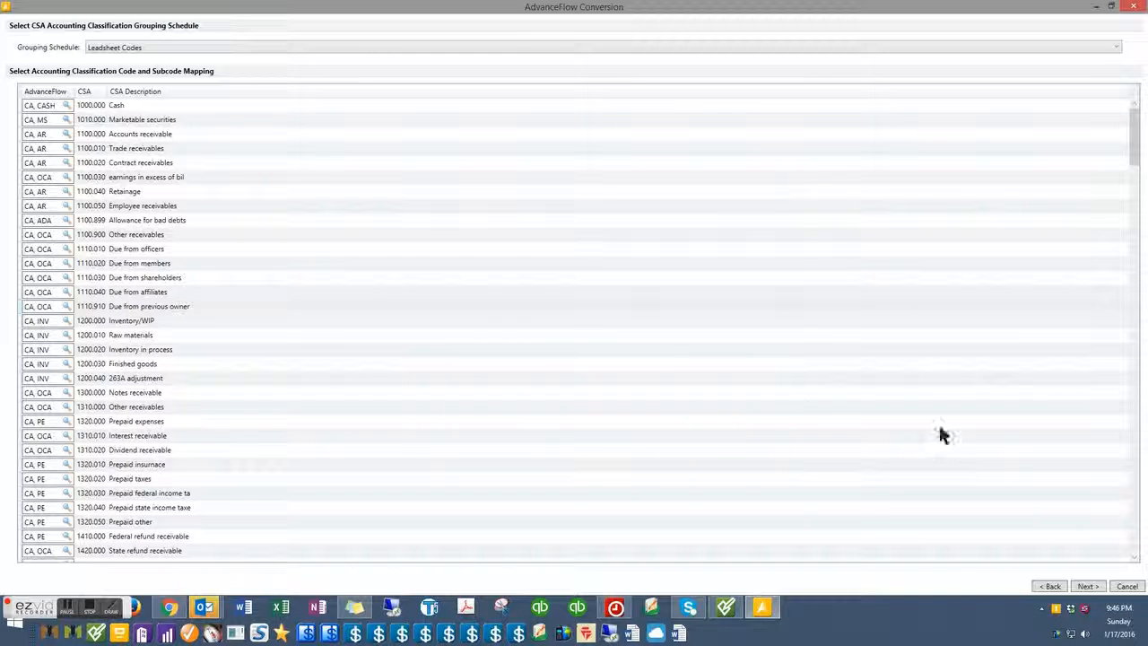
Run the conversion of the 2013 and 2014 Stafford Stone Works review engagements and close the conversion wizard
click(1087, 587)
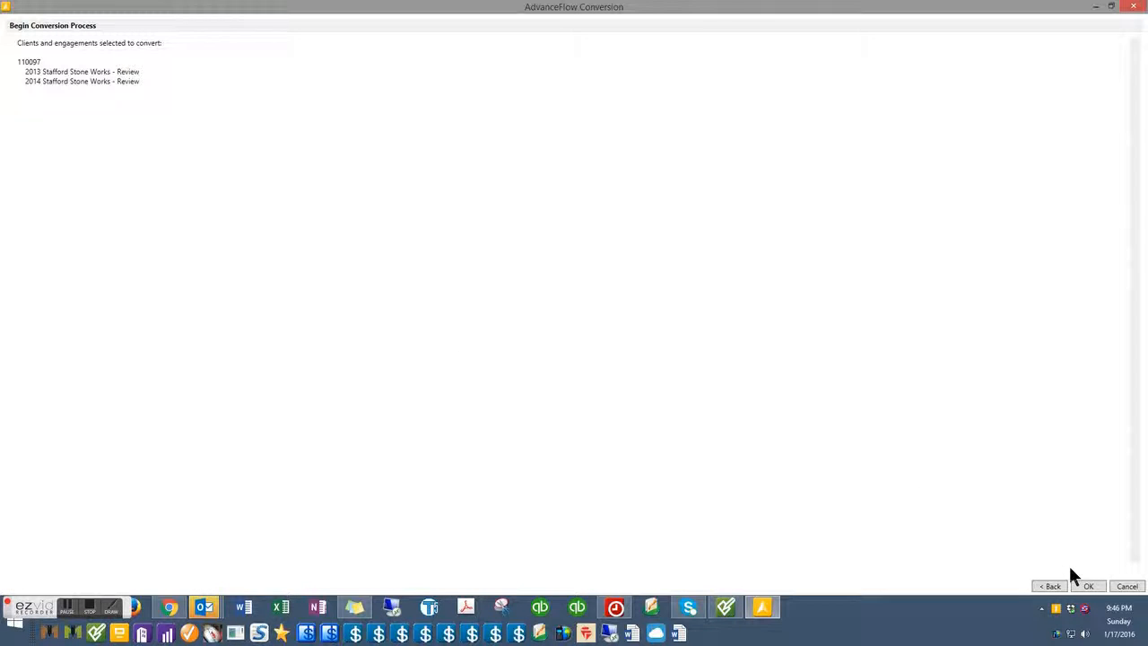
click(1088, 587)
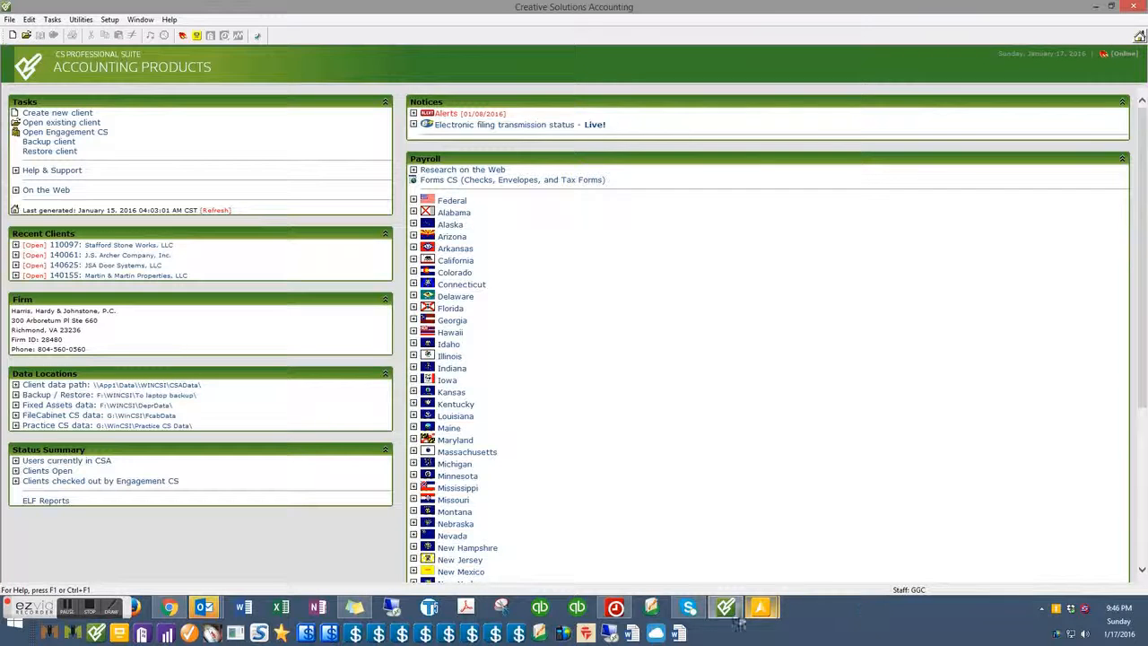
mouse_move(767, 614)
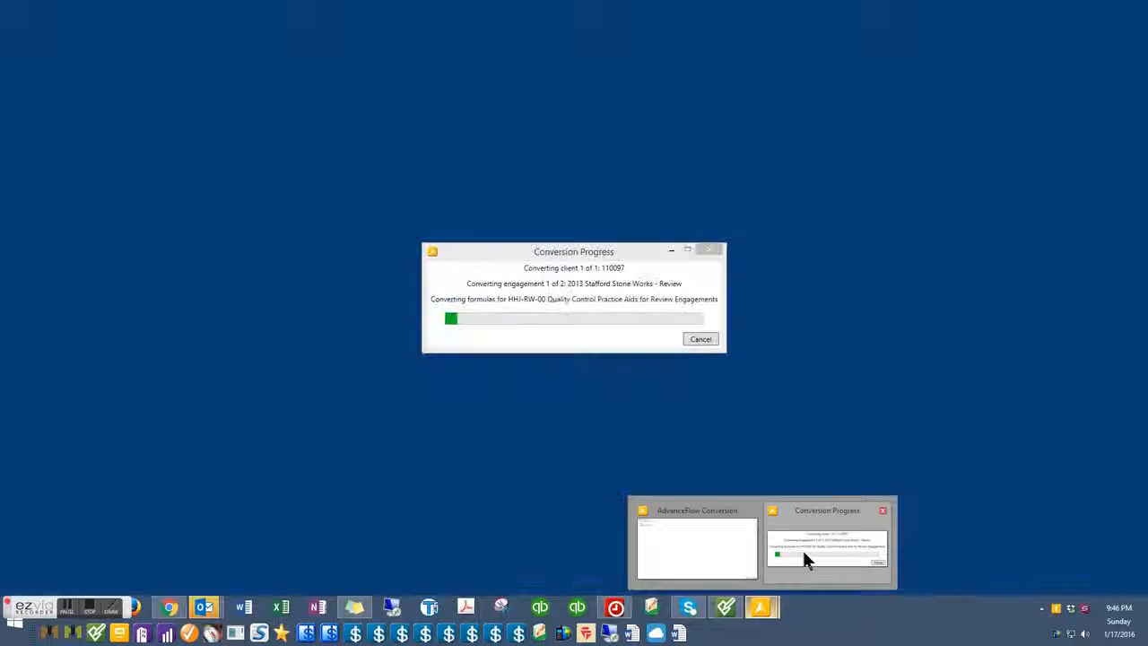
click(793, 547)
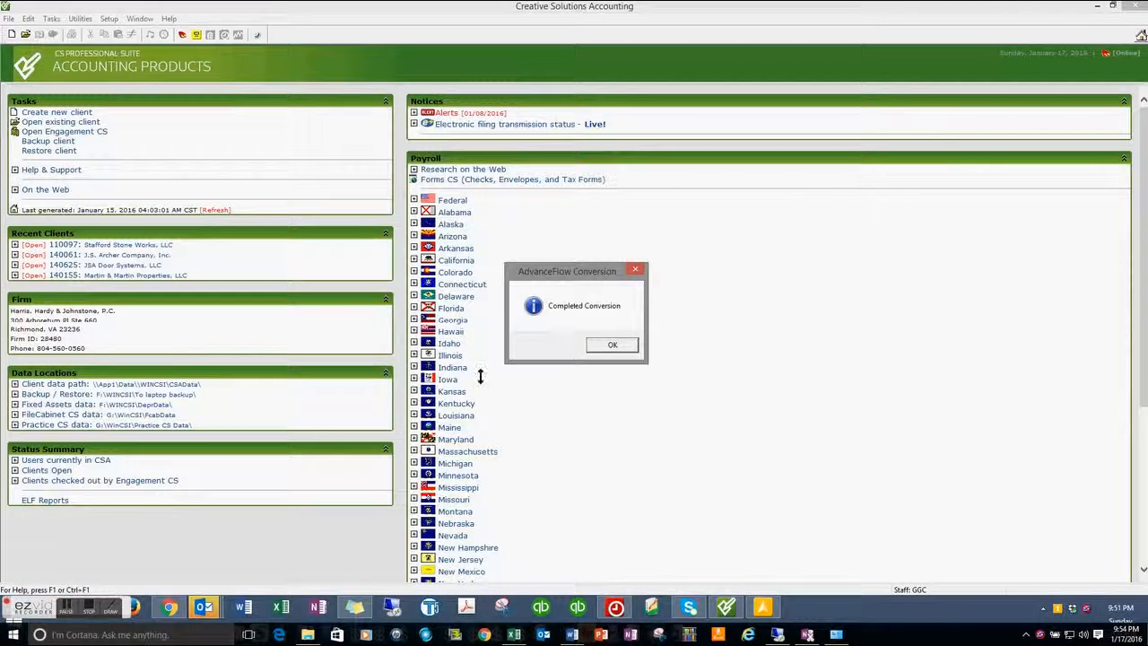
click(612, 346)
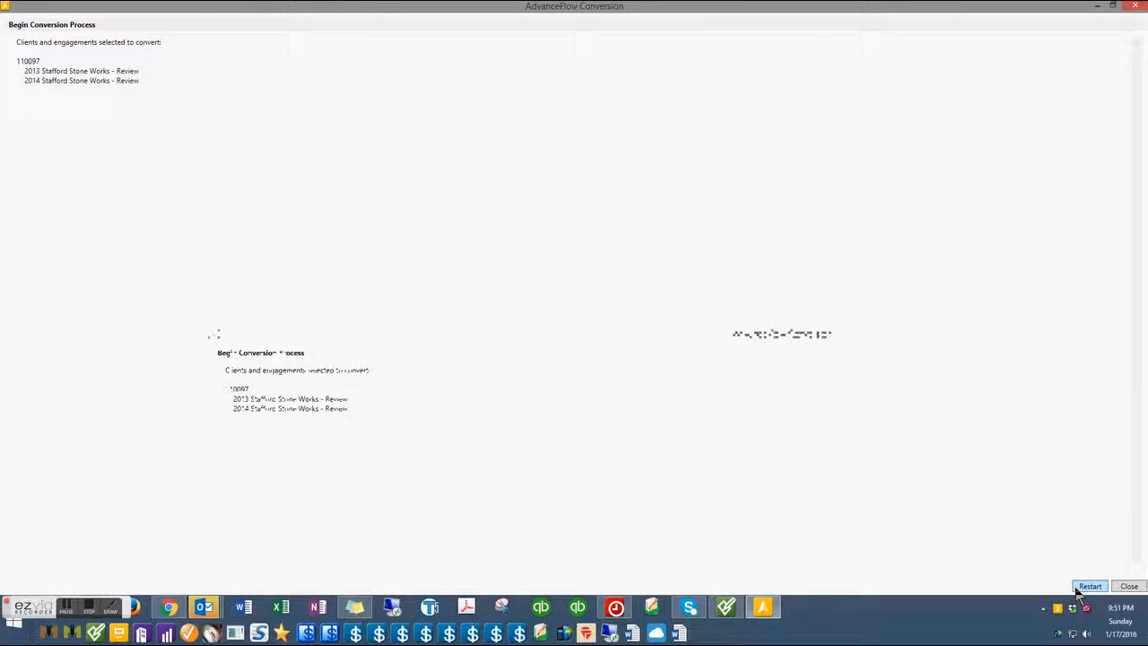
click(1128, 586)
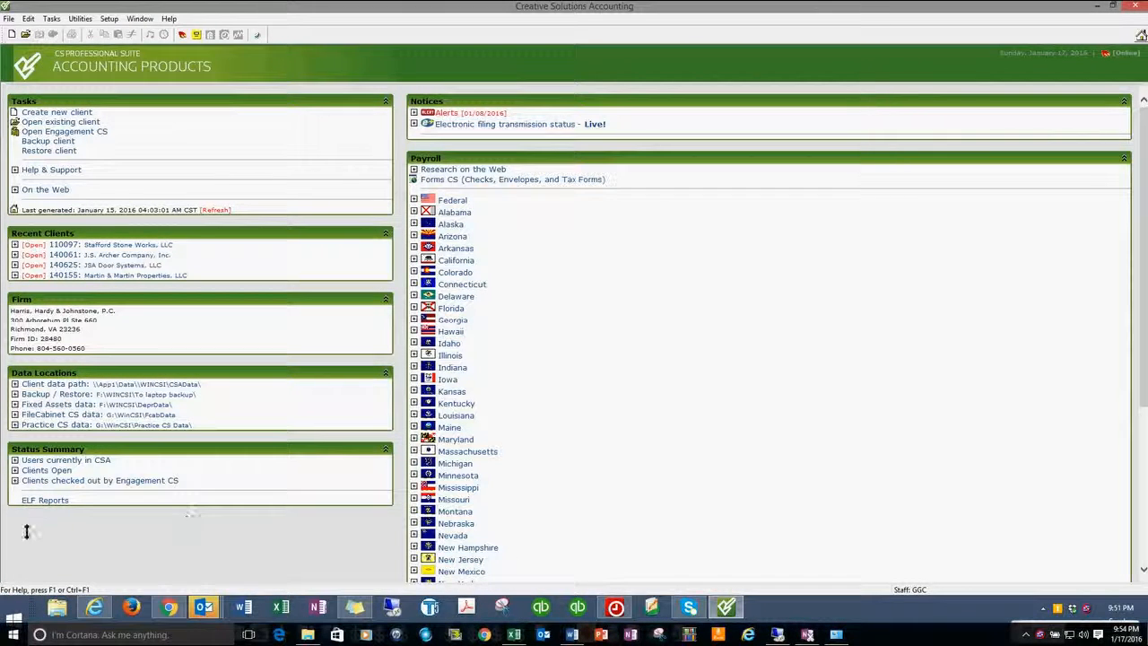
Switch to GoFileRoom in the browser, launch AdvanceFlow from it and go to the engagements
click(94, 607)
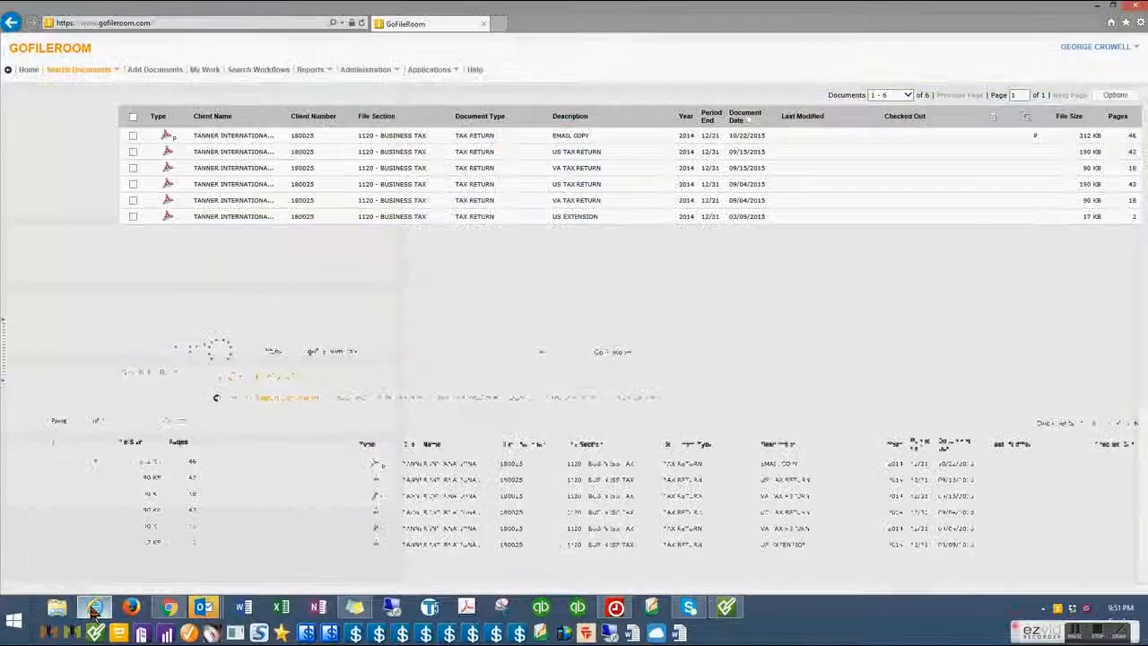
mouse_move(431, 68)
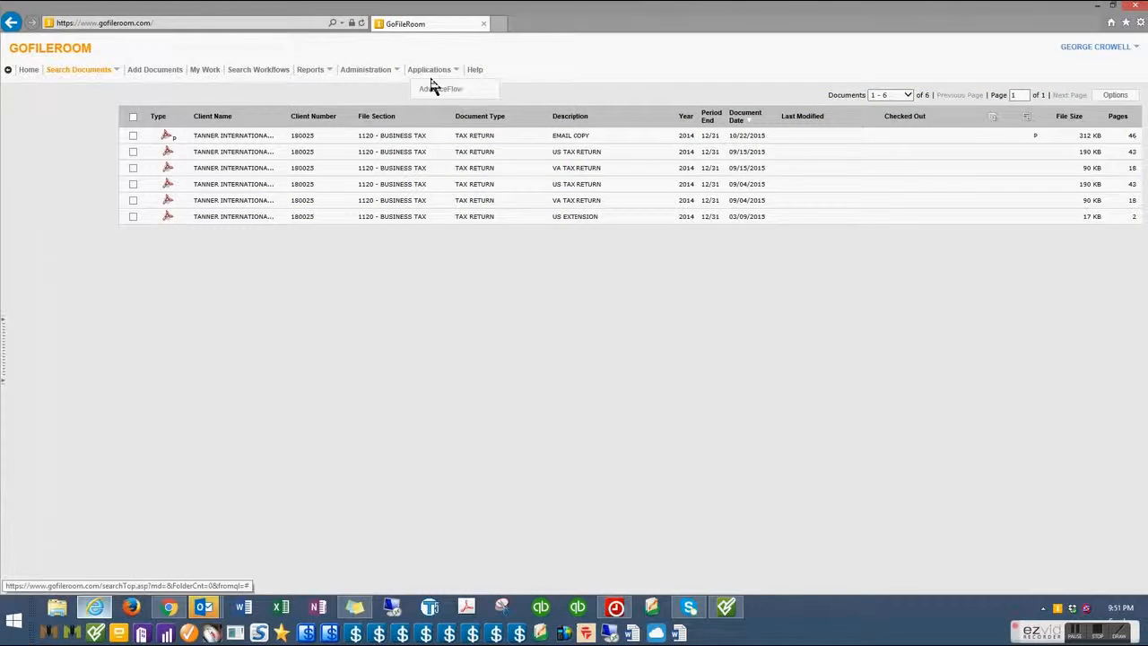
click(440, 89)
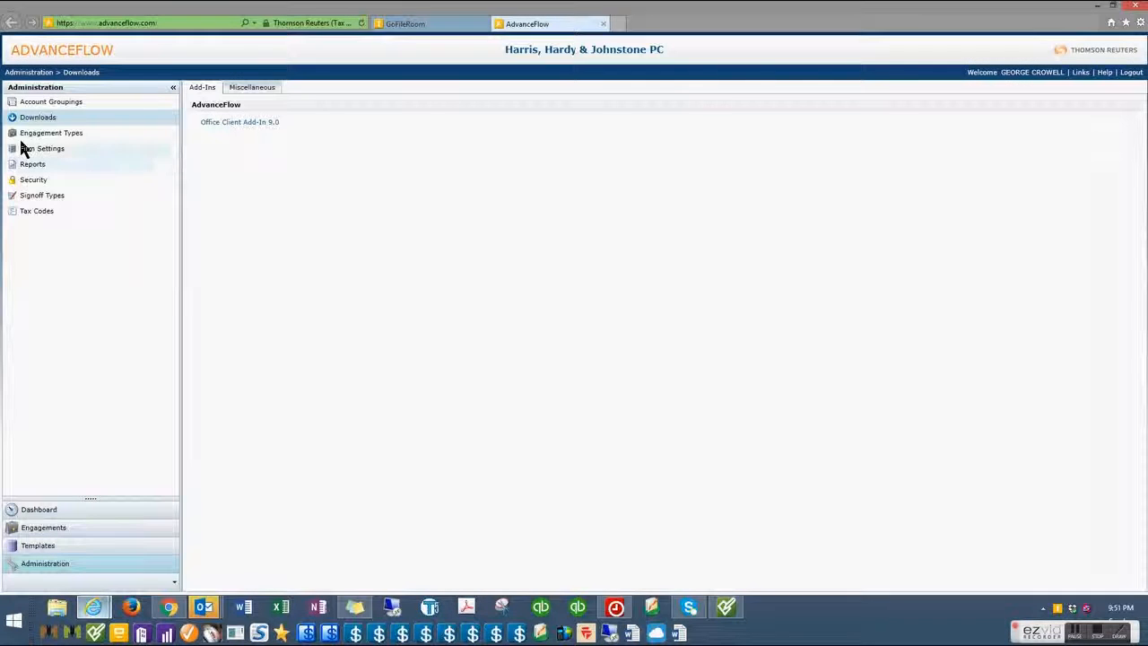
click(38, 531)
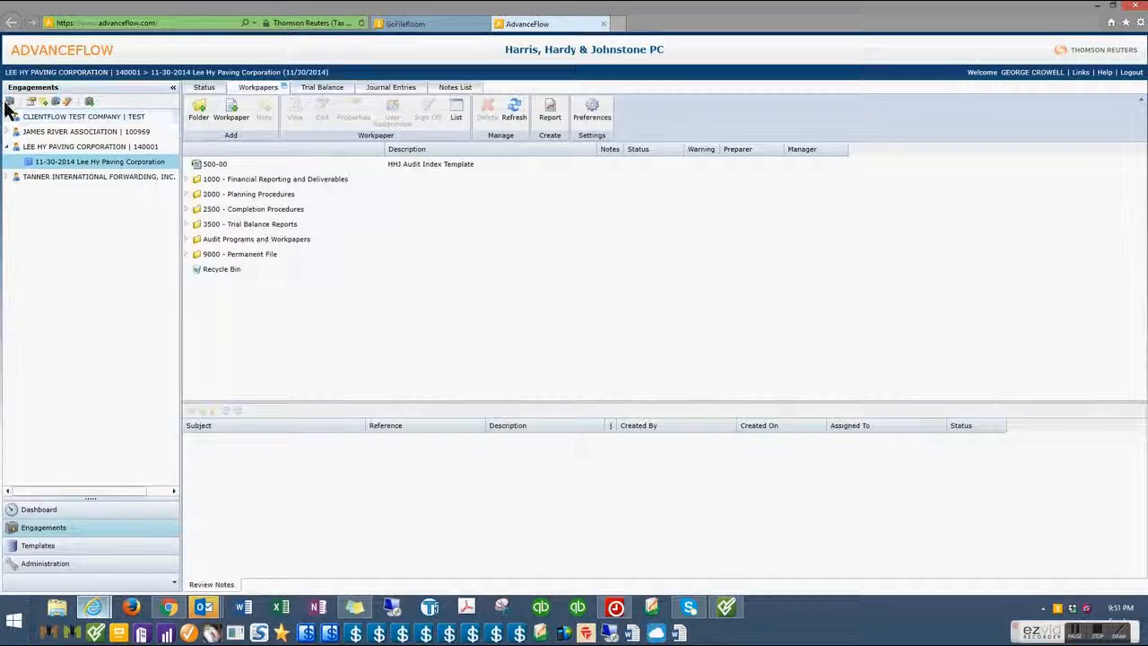
Open the 2014 Stafford Stone Works - Review engagement of the client Stafford Stone Works, LLC
click(9, 103)
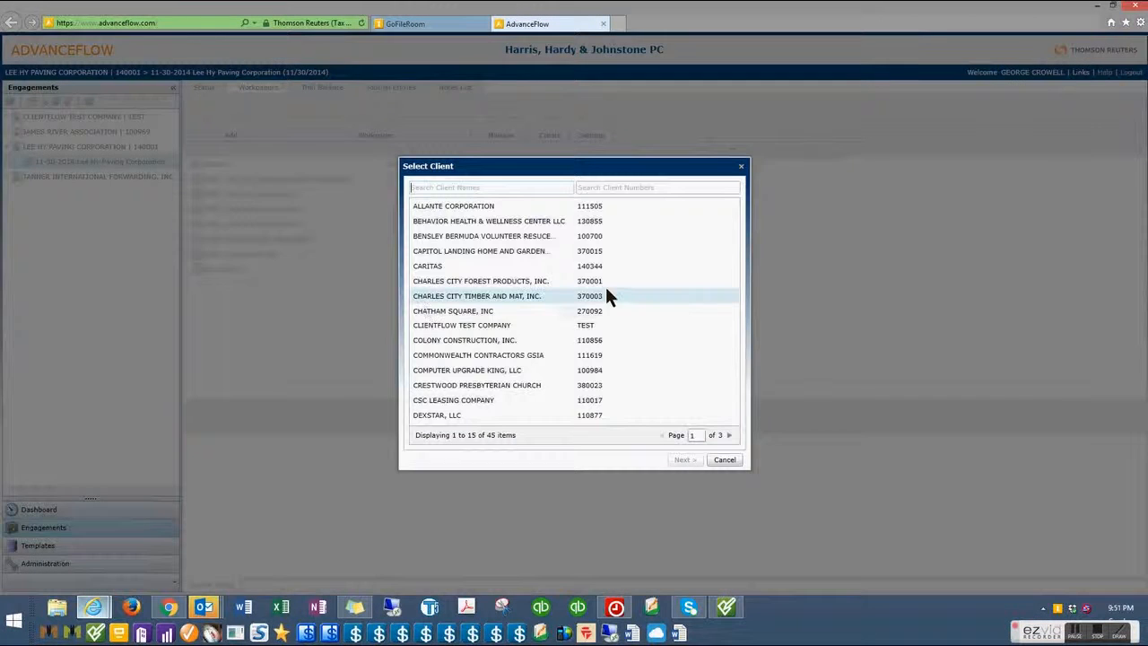
click(558, 291)
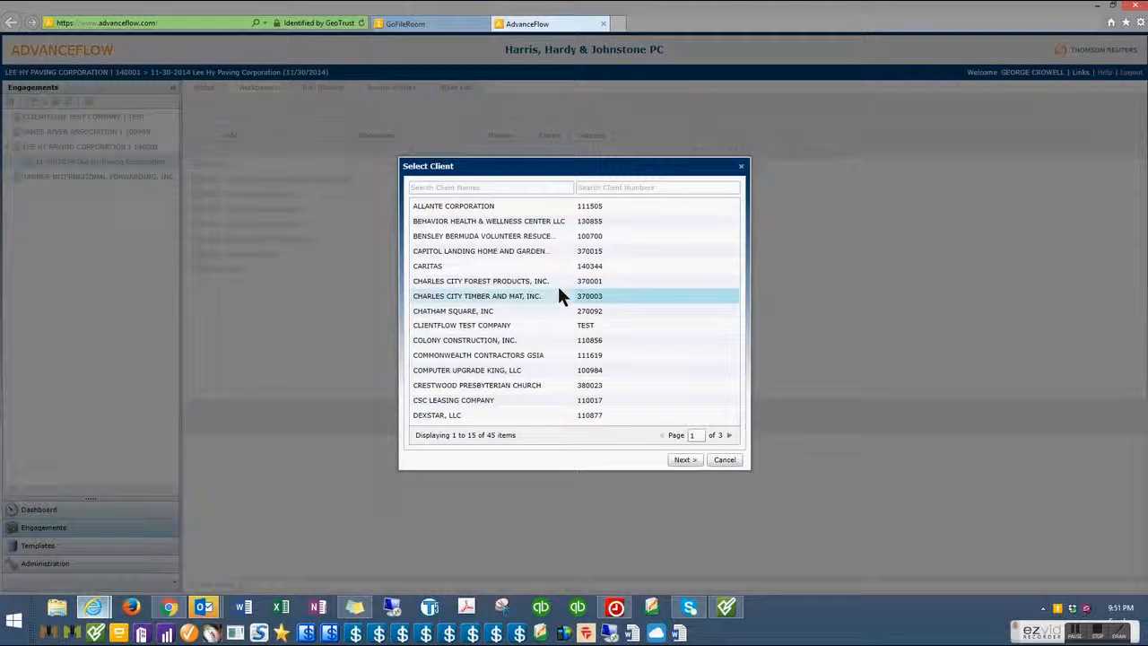
click(728, 435)
click(728, 435)
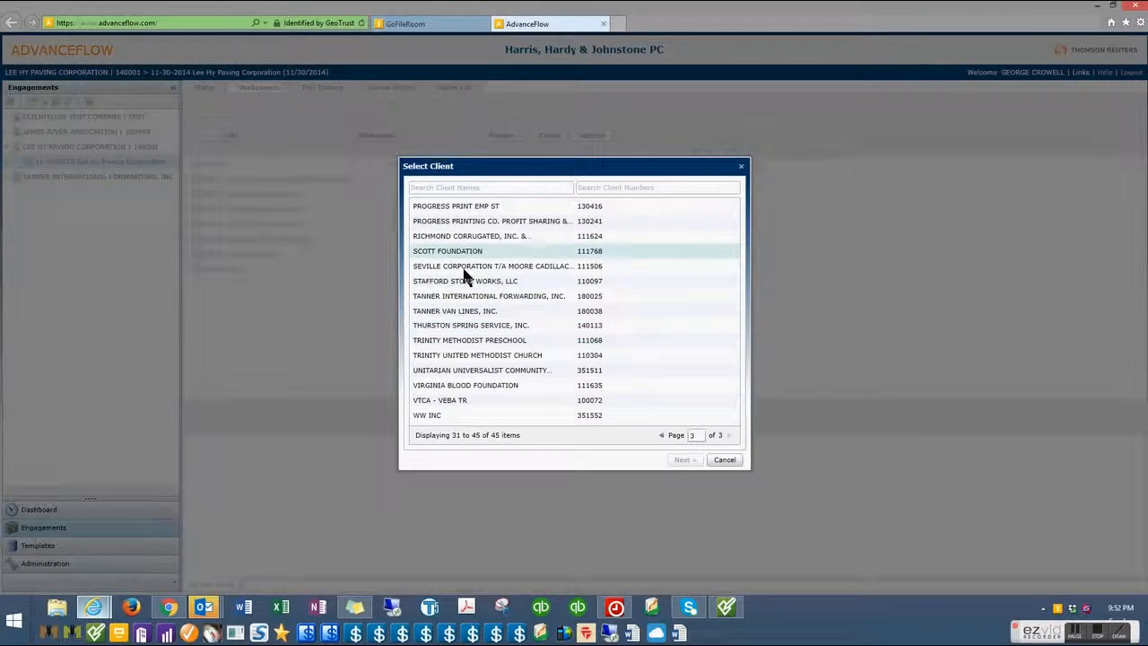
click(468, 276)
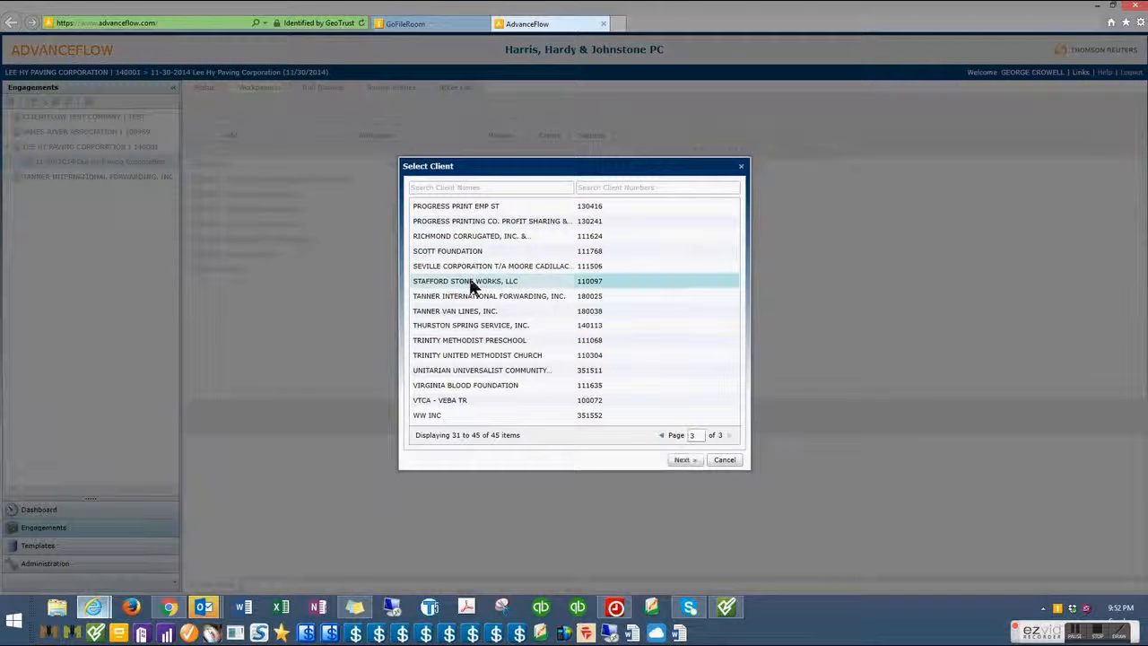
click(697, 460)
click(416, 223)
click(682, 461)
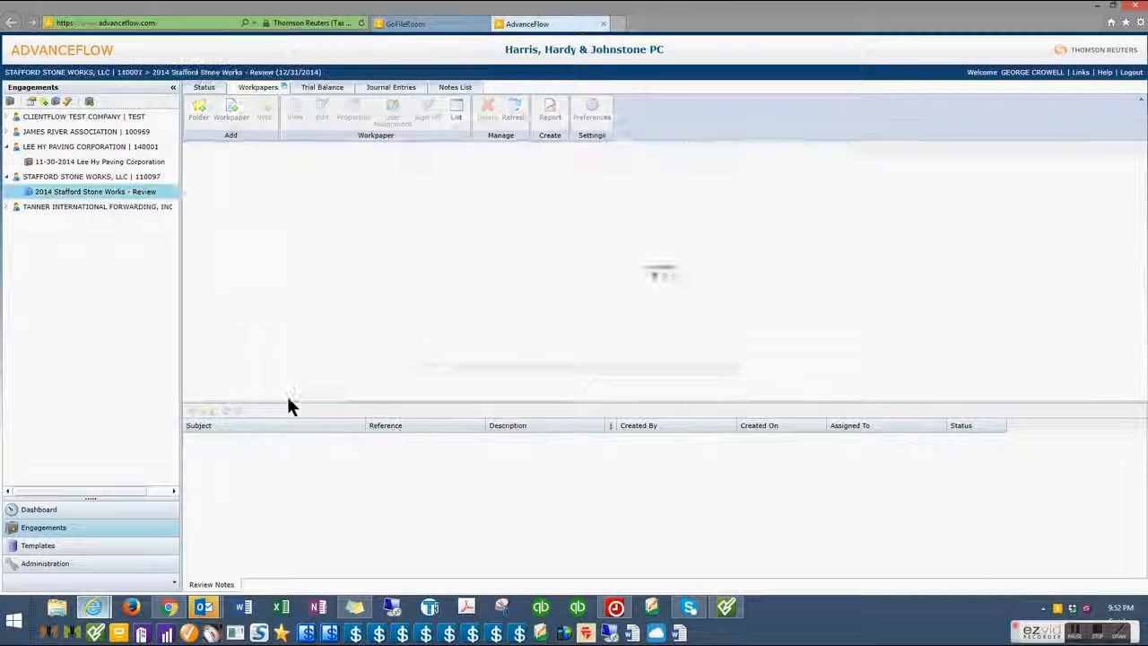
Check the converted 2014 trial balance and the adjusting journal entry AJE03 for prepaid insurance
click(314, 87)
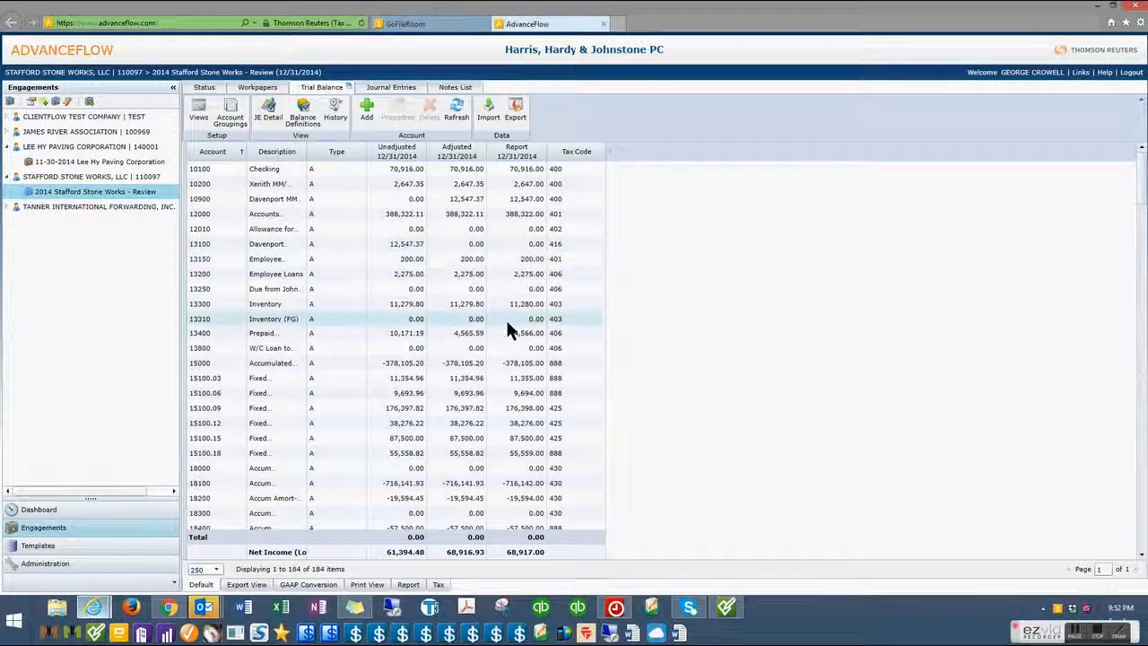
click(378, 87)
click(804, 194)
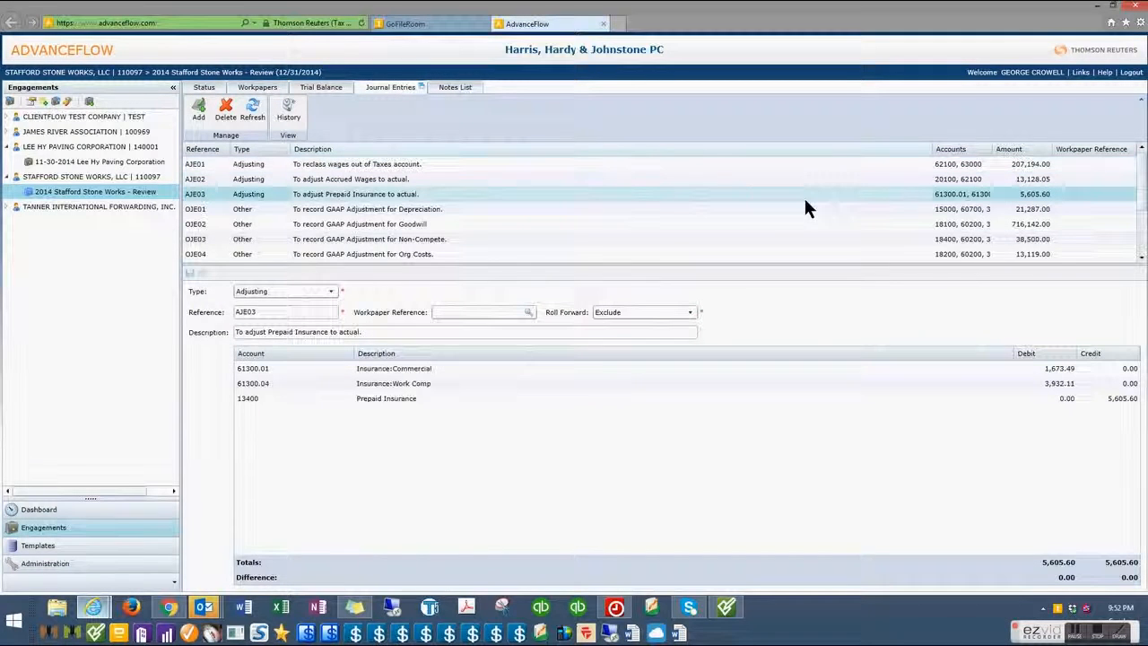
Examine the converted workpapers in the Workpapers, 310 - Receivables, 2000 - Planning Procedures and 1000 - Financial Reporting and Deliverables folders
click(239, 86)
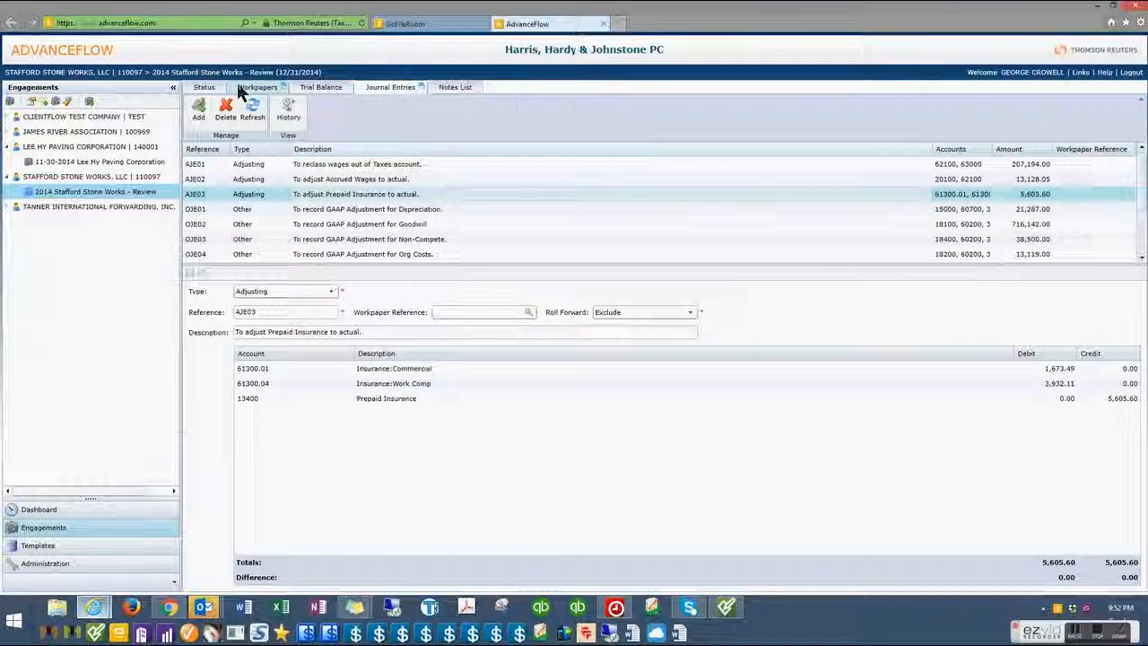
click(187, 208)
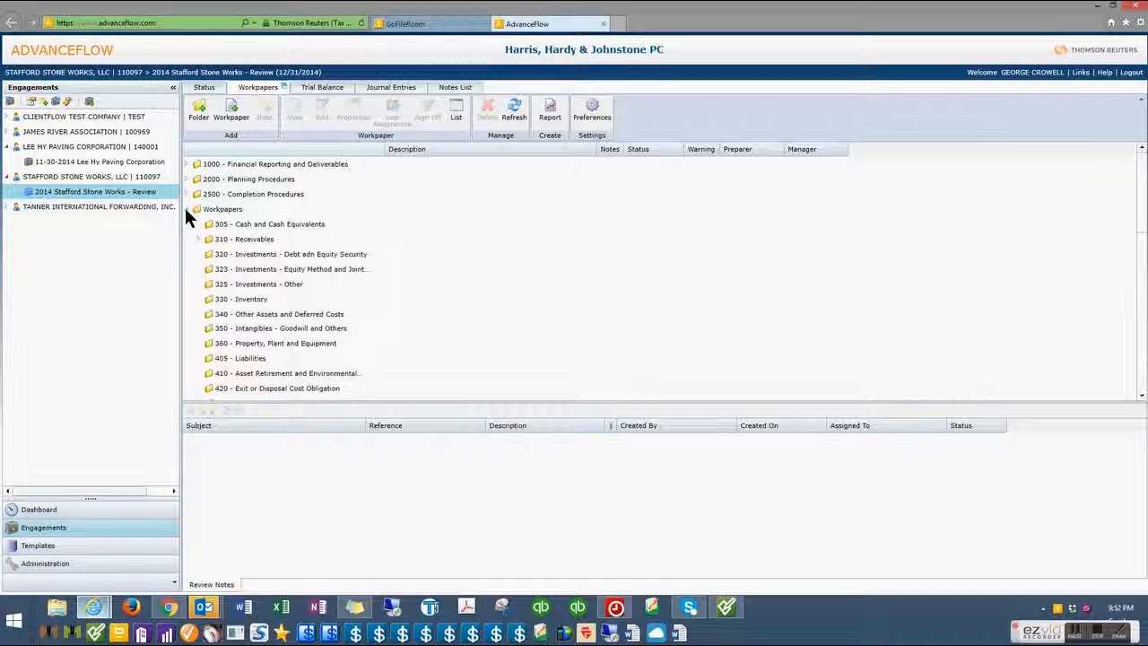
click(198, 239)
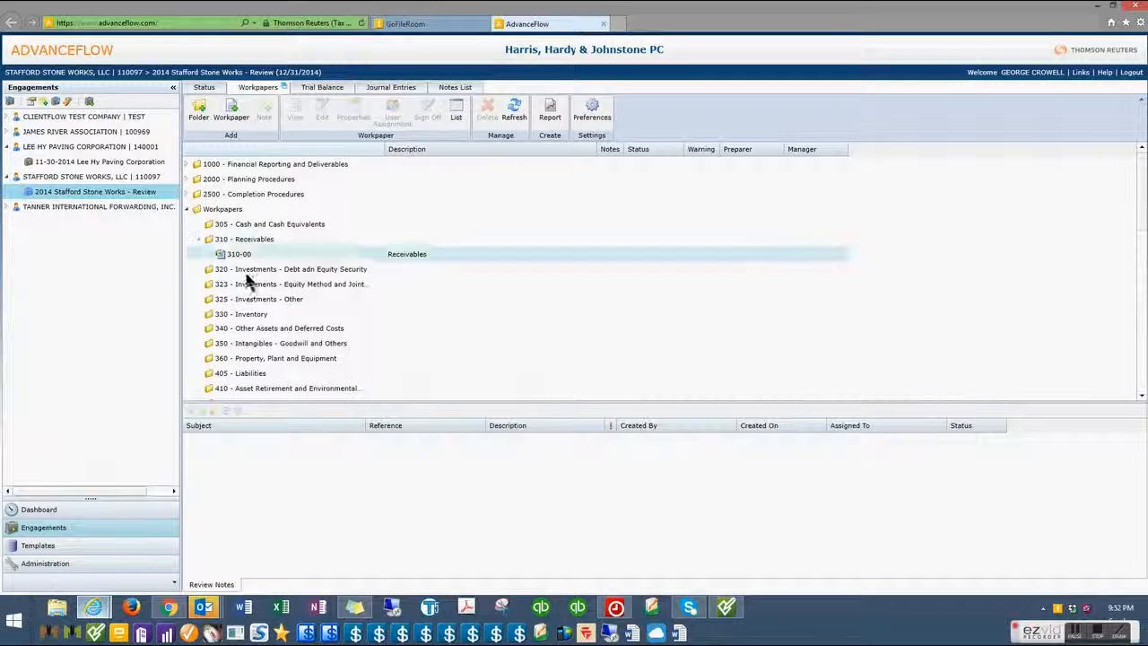
click(187, 178)
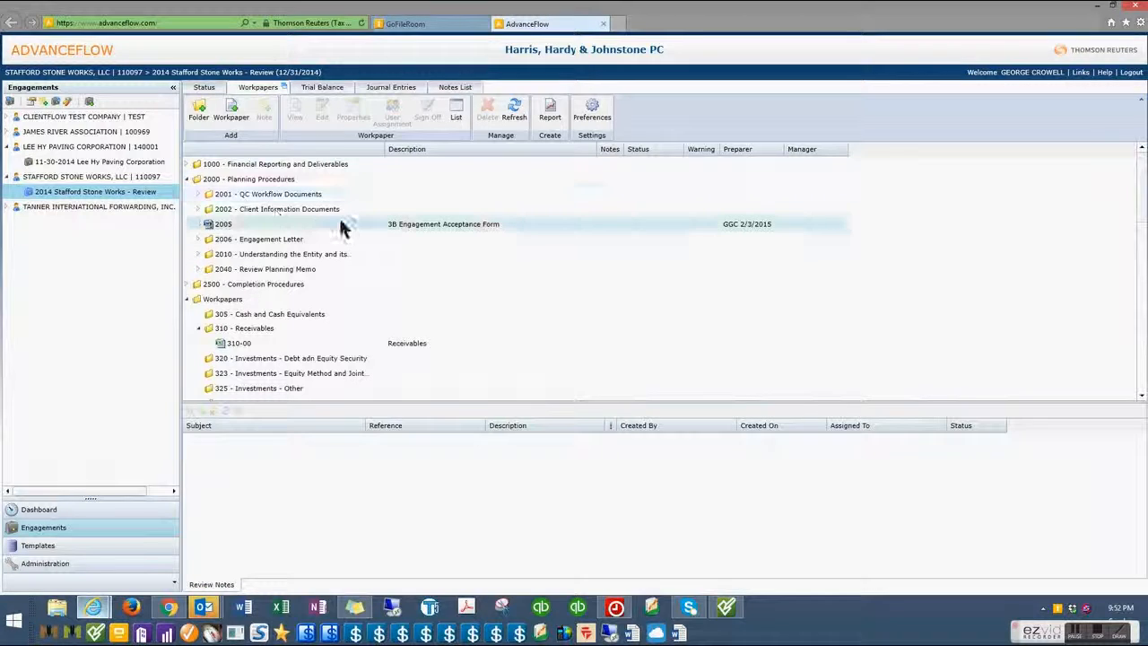
click(201, 194)
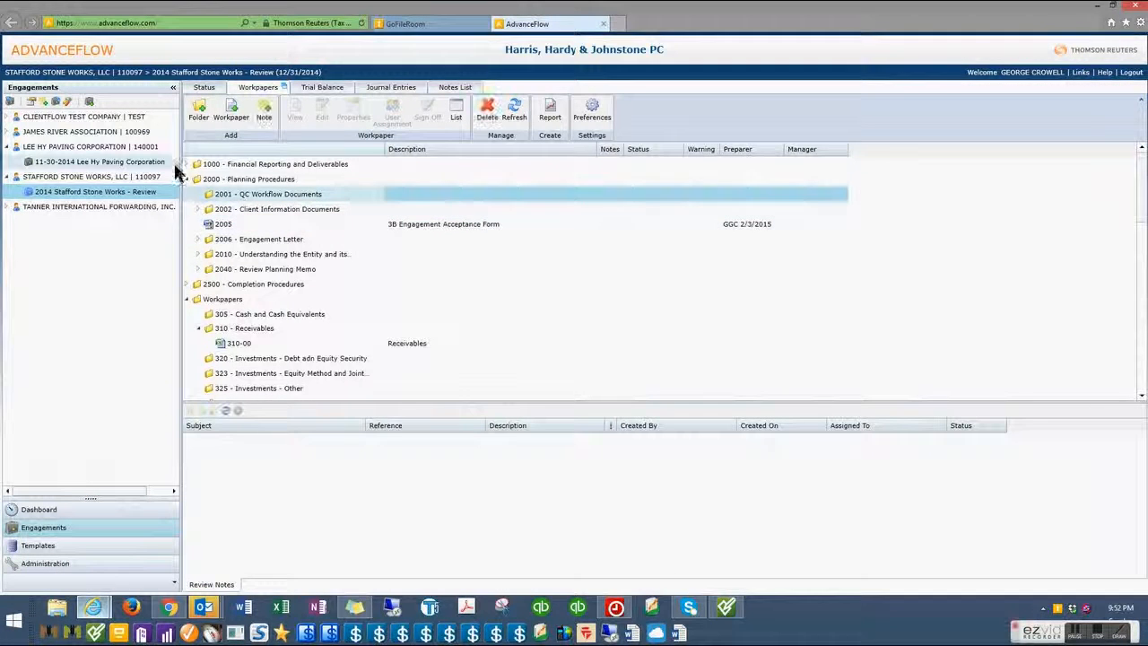
click(190, 166)
click(206, 210)
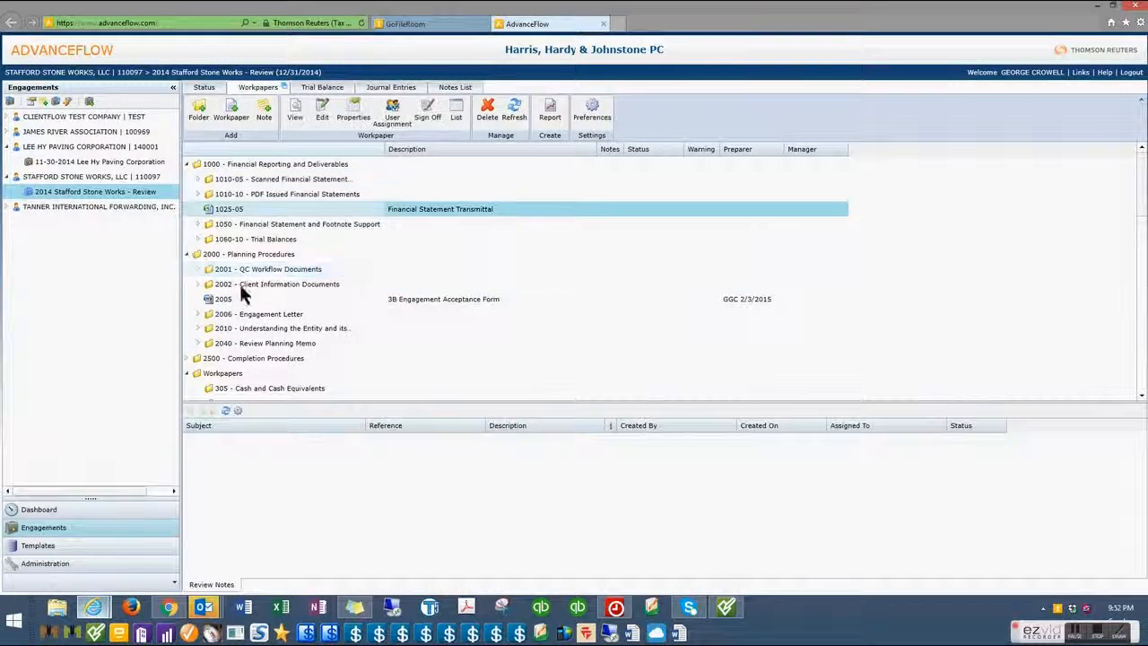